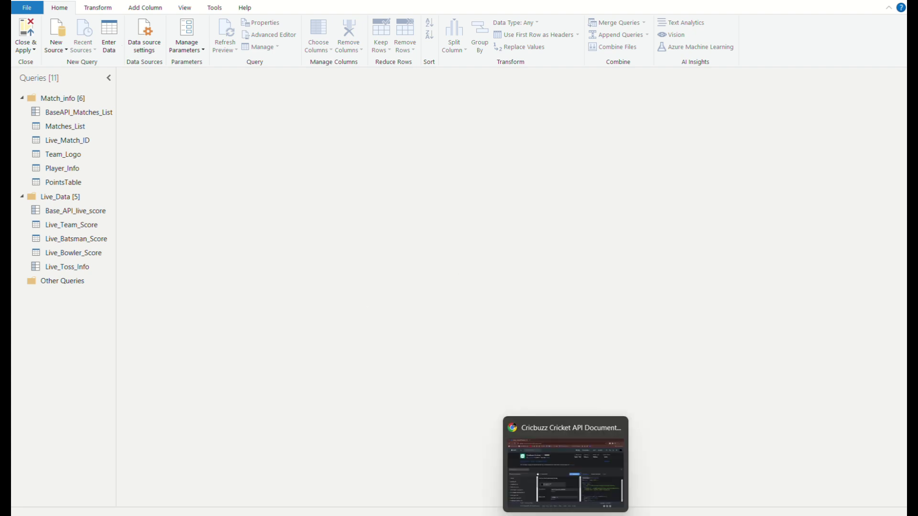
# Switch to Chrome and examine the endpoint groups and match endpoints of the Cricbuzz Cricket API on RapidAPI.
pyautogui.click(565, 515)
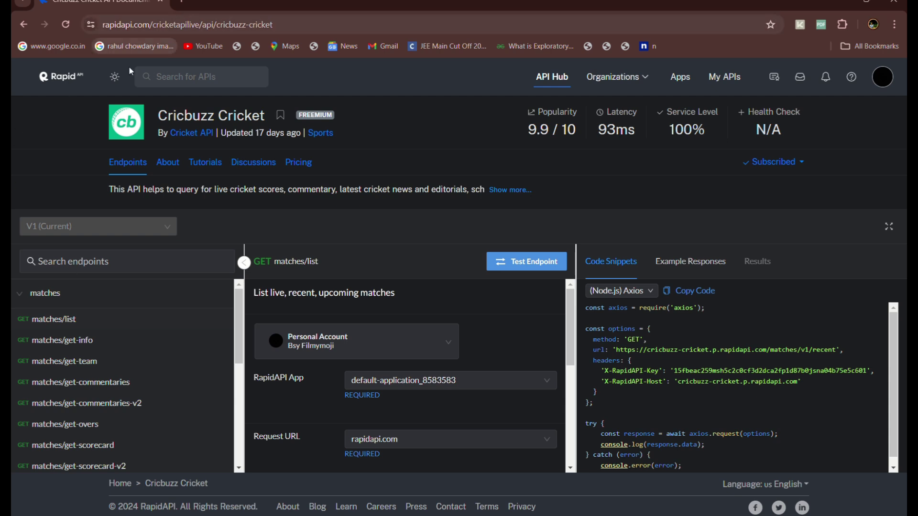
pyautogui.scroll(-2, 180, 292)
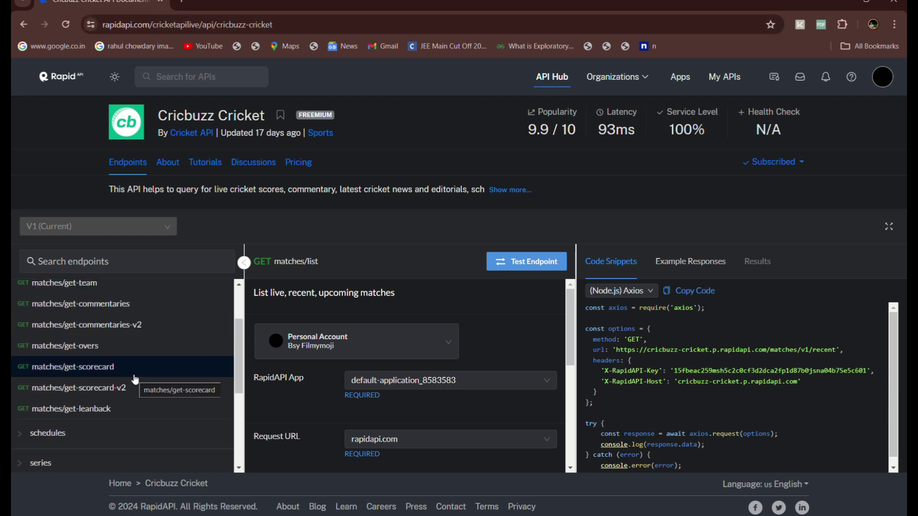
pyautogui.scroll(-5, 139, 379)
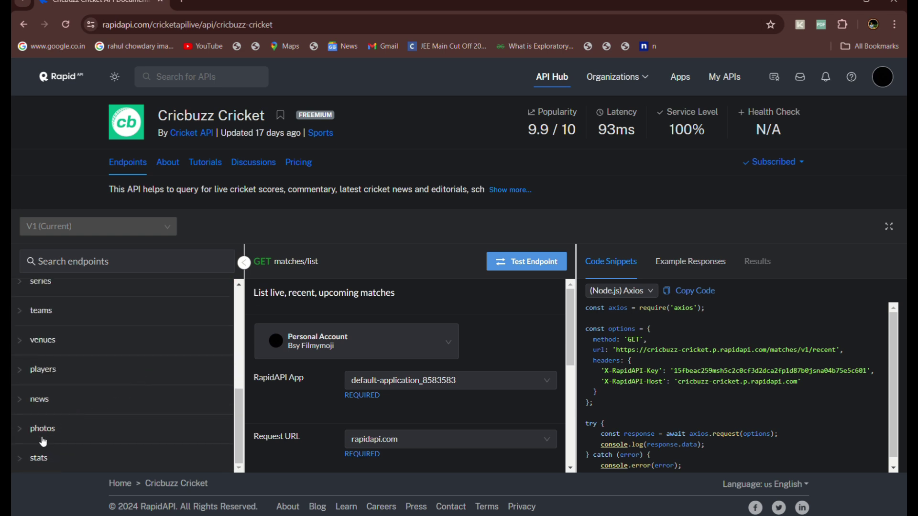
pyautogui.scroll(3, 41, 407)
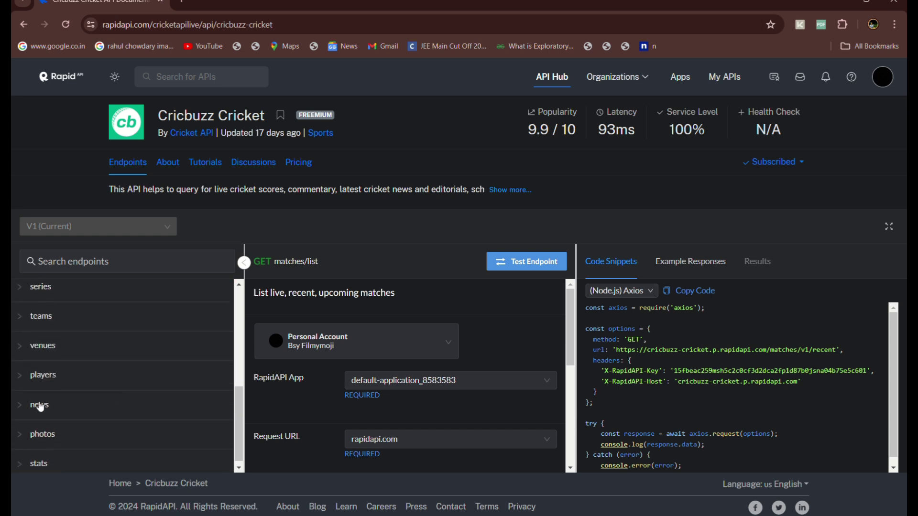
pyautogui.scroll(4, 41, 407)
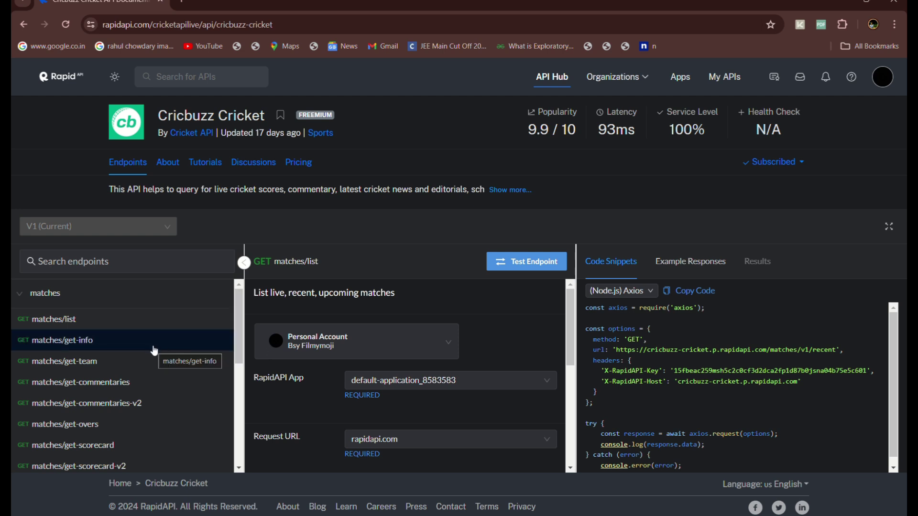
pyautogui.scroll(-2, 105, 356)
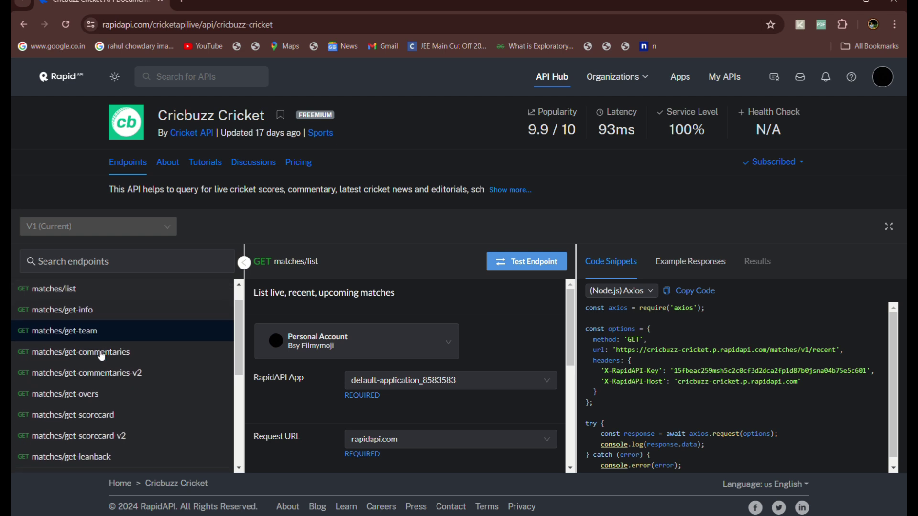
pyautogui.scroll(-3, 102, 356)
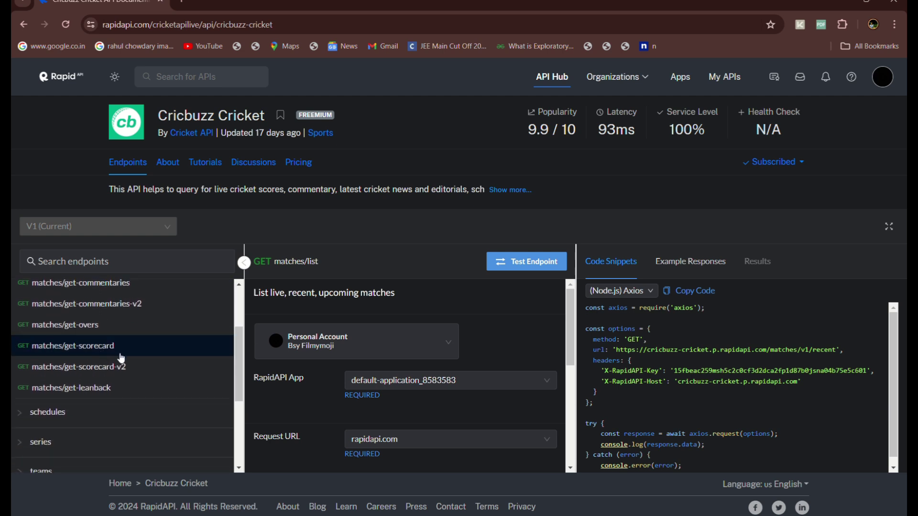
pyautogui.scroll(-8, 102, 415)
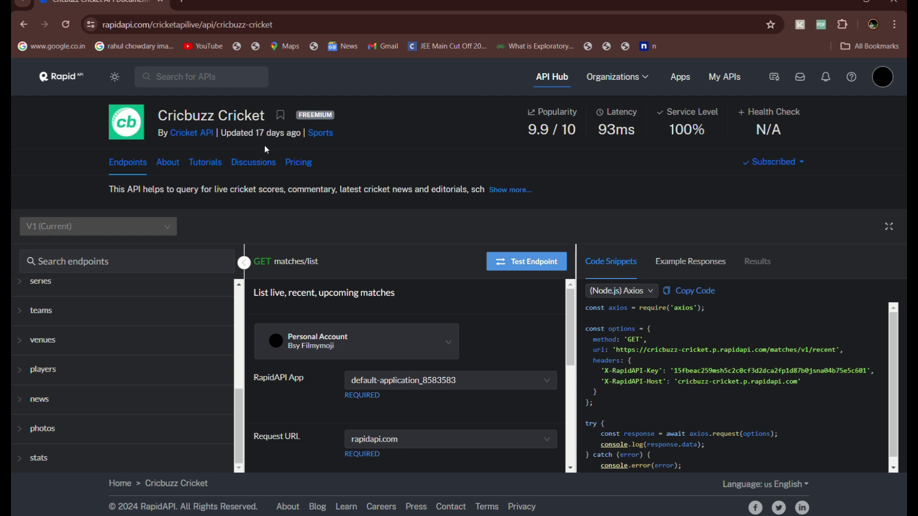
# Open the Cricbuzz Cricket API's pricing page and examine the plans with their request and rate limits.
pyautogui.click(297, 165)
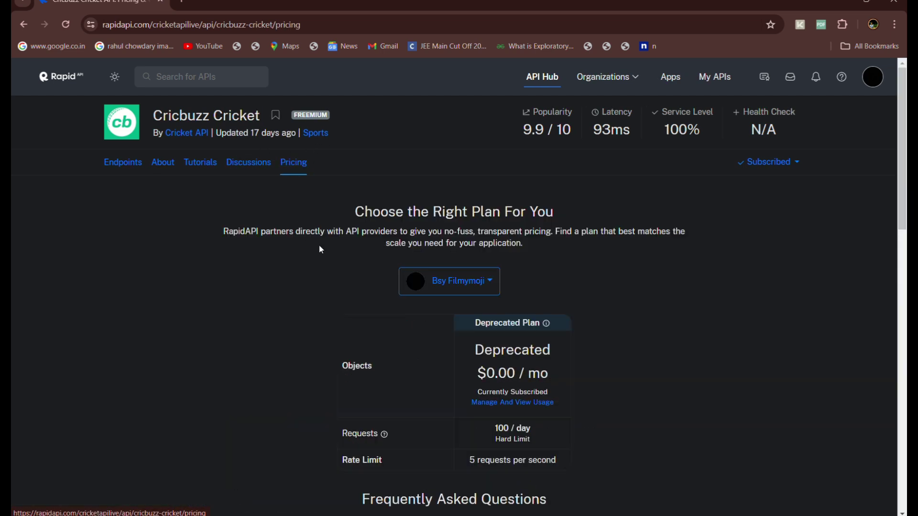
pyautogui.scroll(-1, 443, 288)
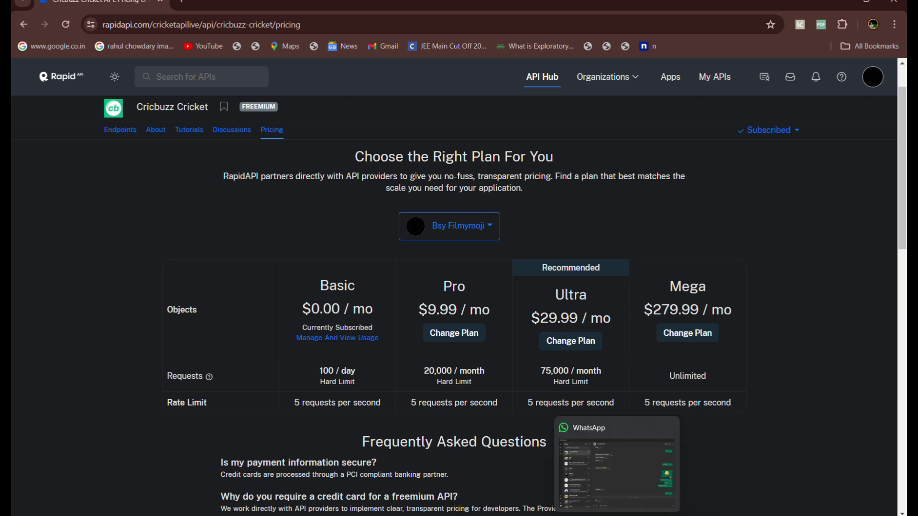
# Switch back to the Power Query Editor and review the BaseAPI_Matches_List query's code in the Advanced Editor, closing it without changes.
pyautogui.moveTo(591, 514)
pyautogui.click(636, 476)
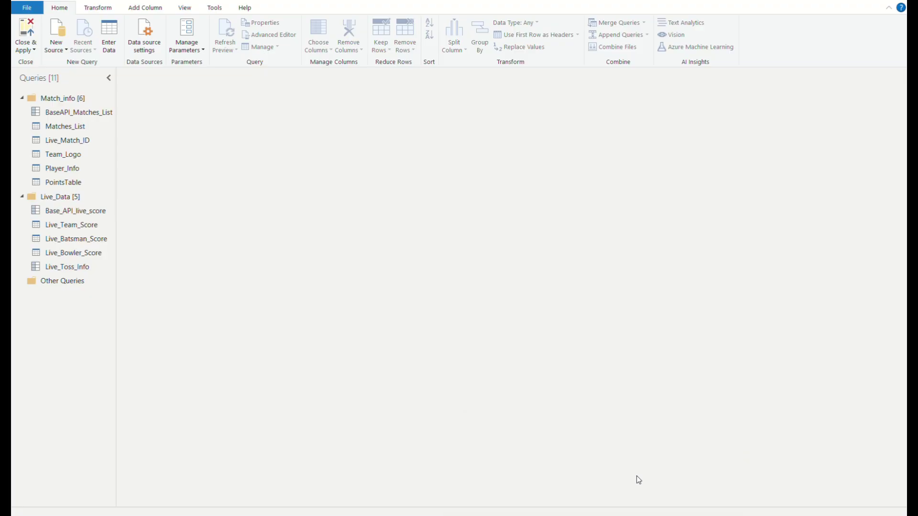
pyautogui.click(91, 112)
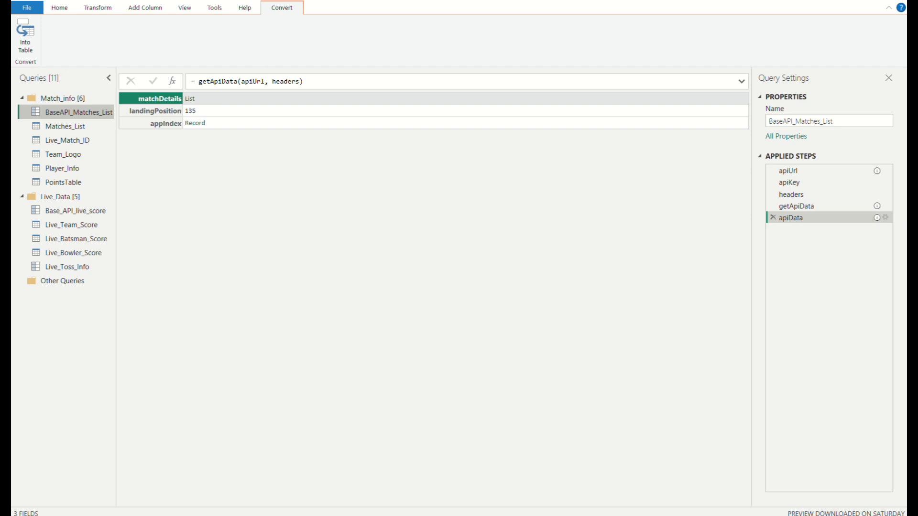
pyautogui.click(65, 9)
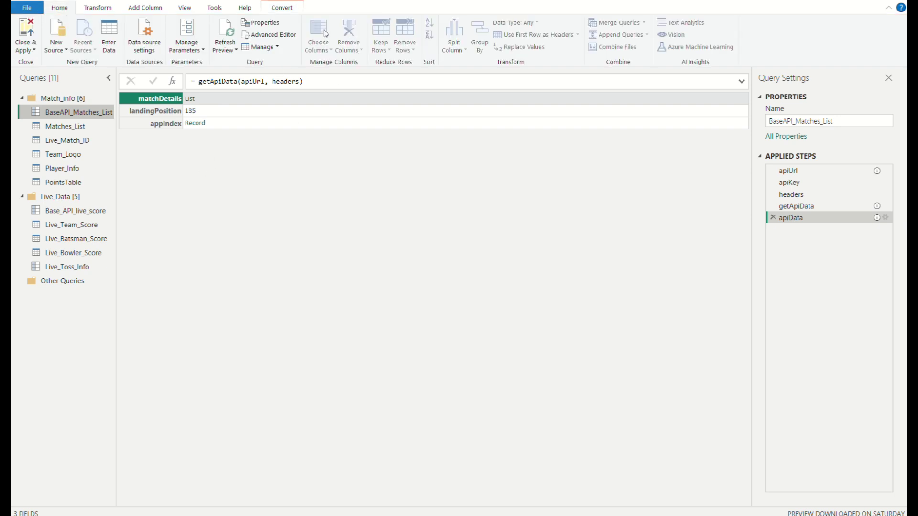
pyautogui.click(269, 35)
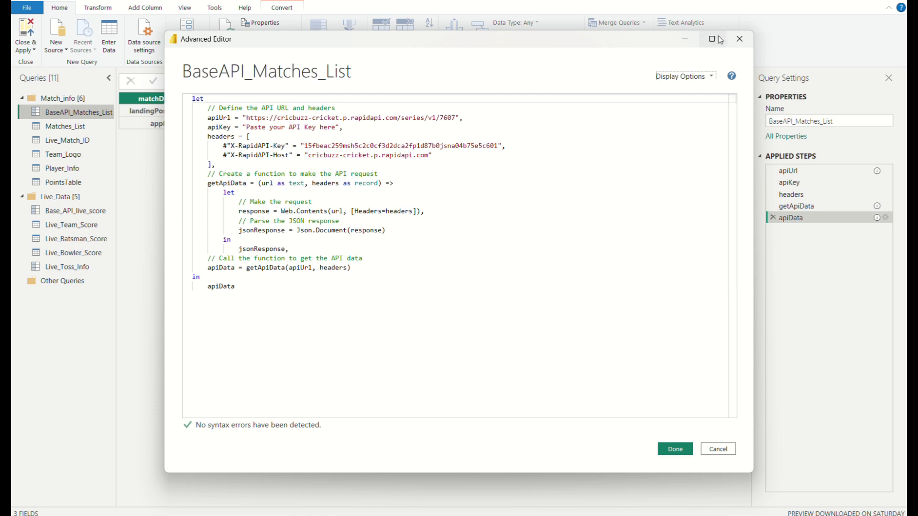
pyautogui.click(739, 40)
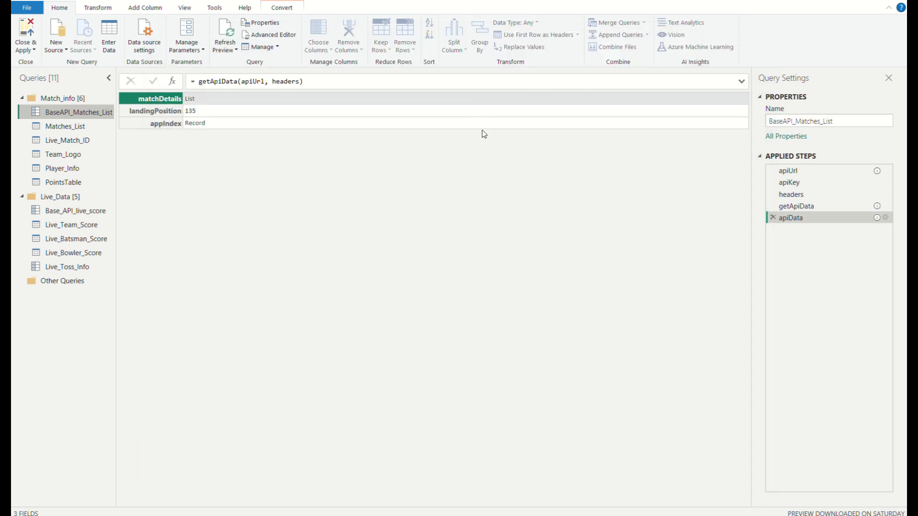
# Examine the Matches_List query down to its last rows, then select the Live_Match_ID query.
pyautogui.click(88, 127)
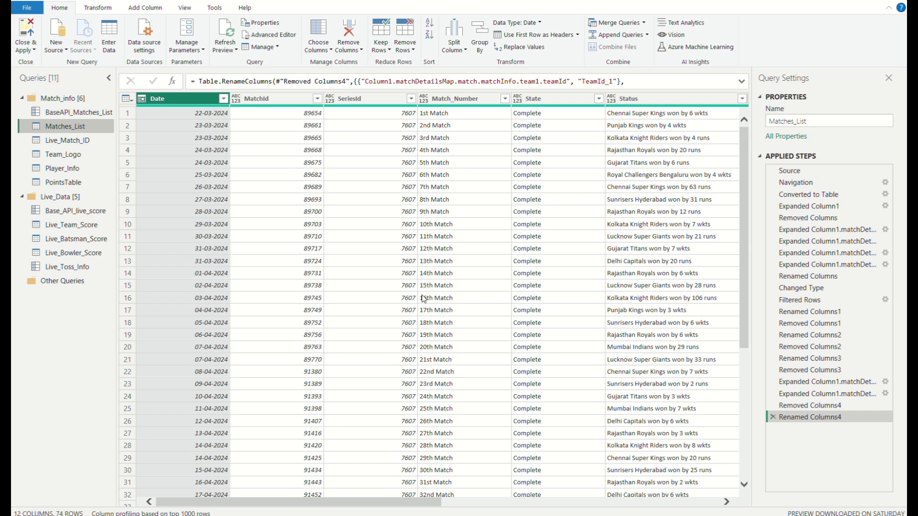
pyautogui.scroll(-14, 423, 299)
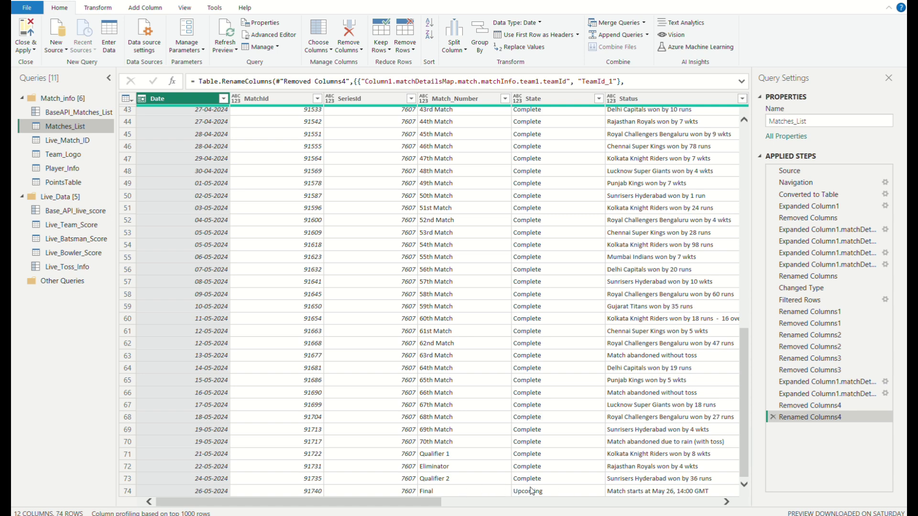
pyautogui.click(73, 152)
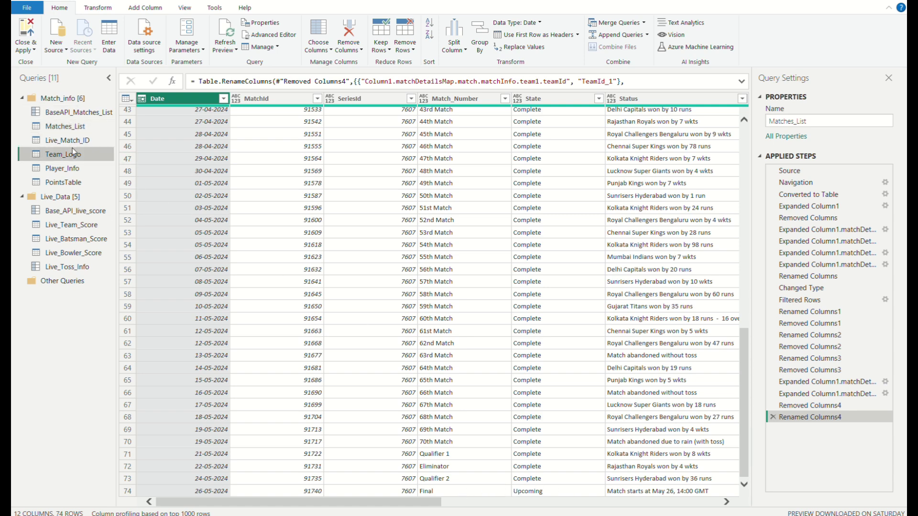
pyautogui.click(71, 141)
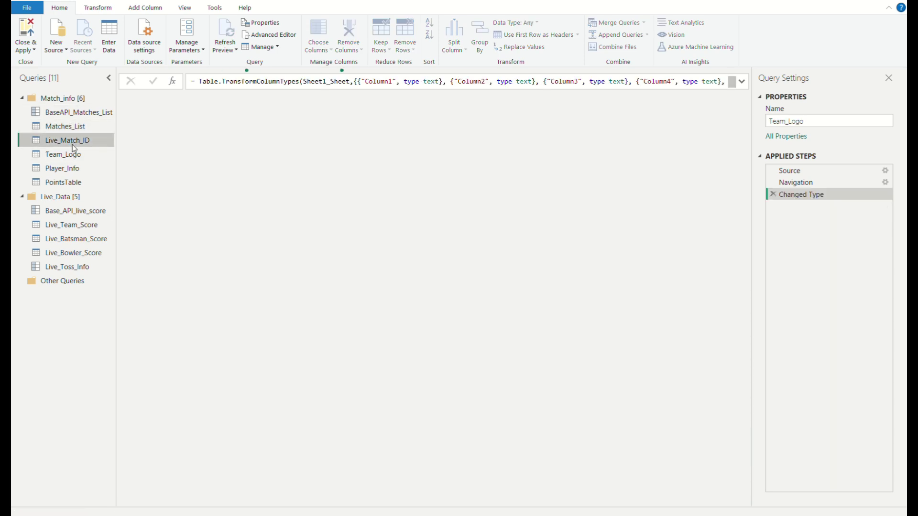
# Revisit the BaseAPI_Matches_List query and examine the team standings in the PointsTable query.
pyautogui.click(80, 114)
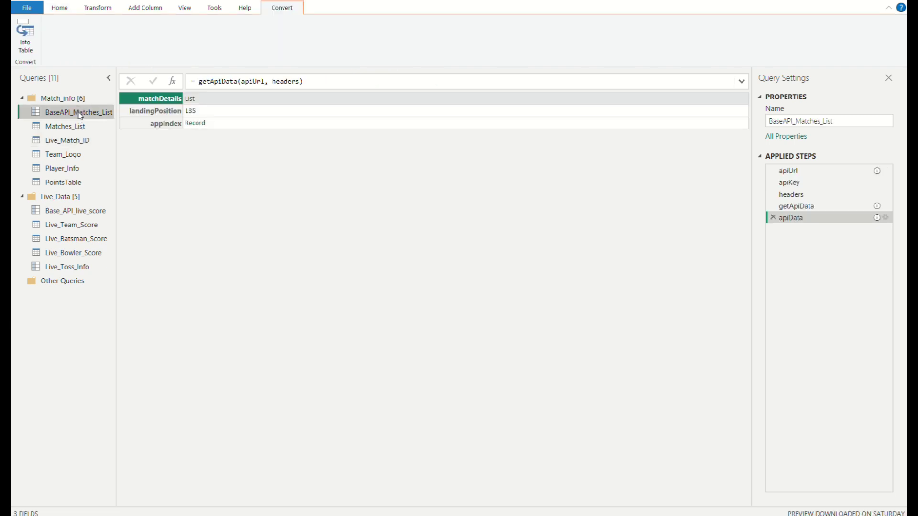
pyautogui.click(59, 9)
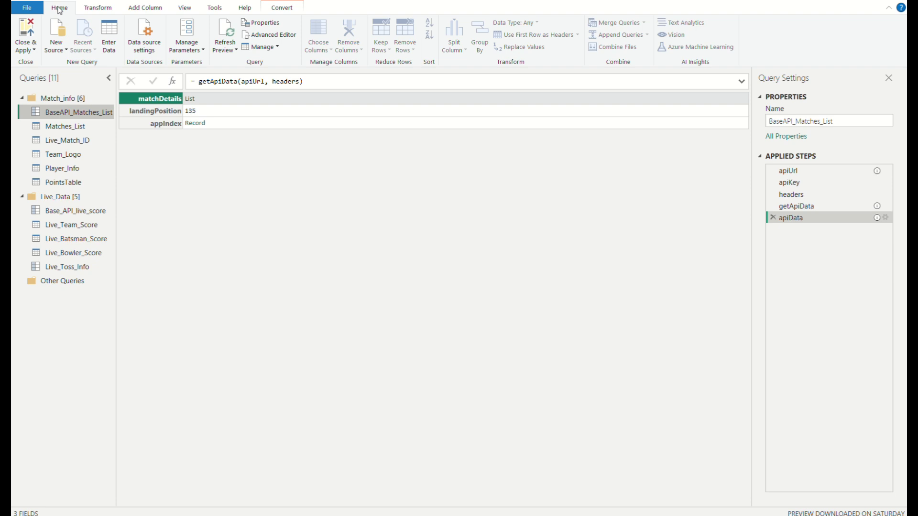
pyautogui.click(76, 186)
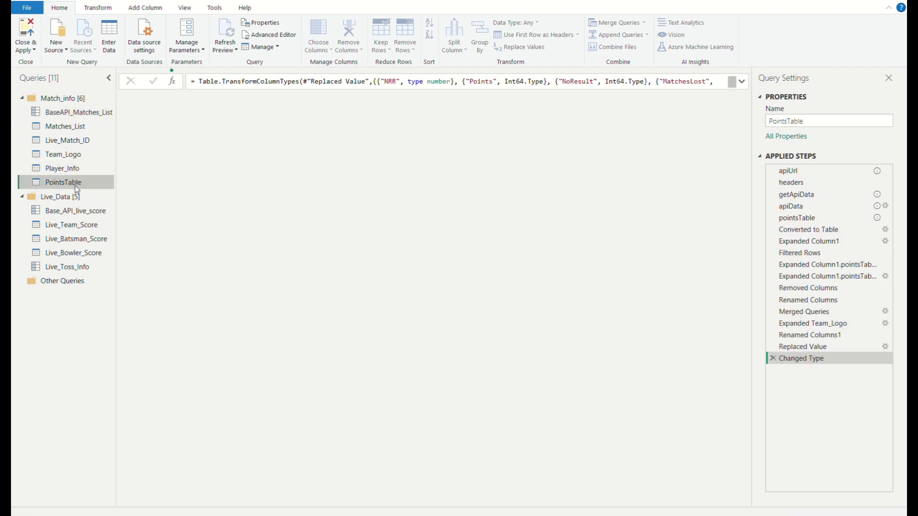
pyautogui.click(285, 76)
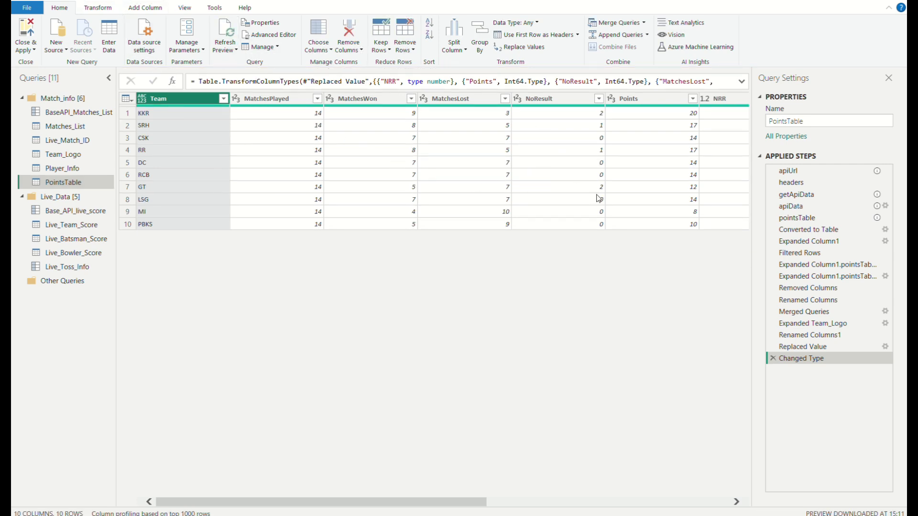
# Examine the output of the Base_API_live_score query and the filtered match row in Live_Match_ID.
pyautogui.click(82, 212)
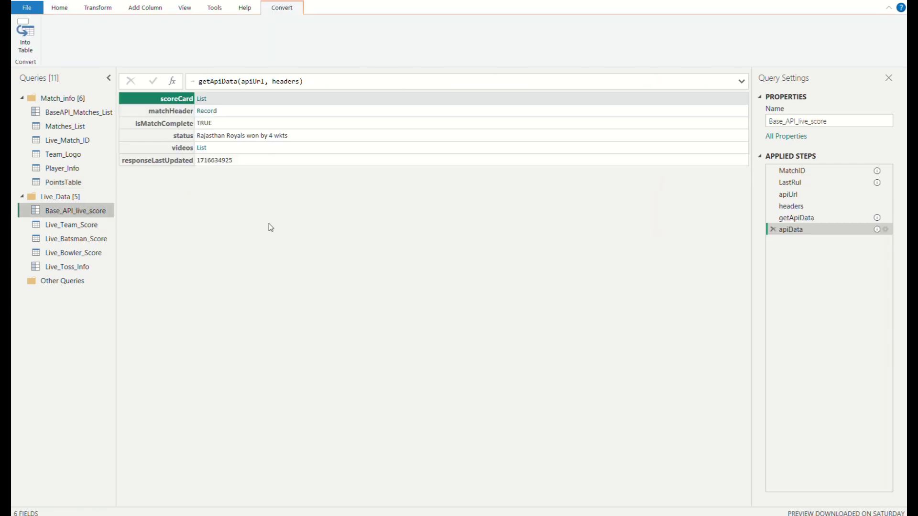
pyautogui.click(65, 12)
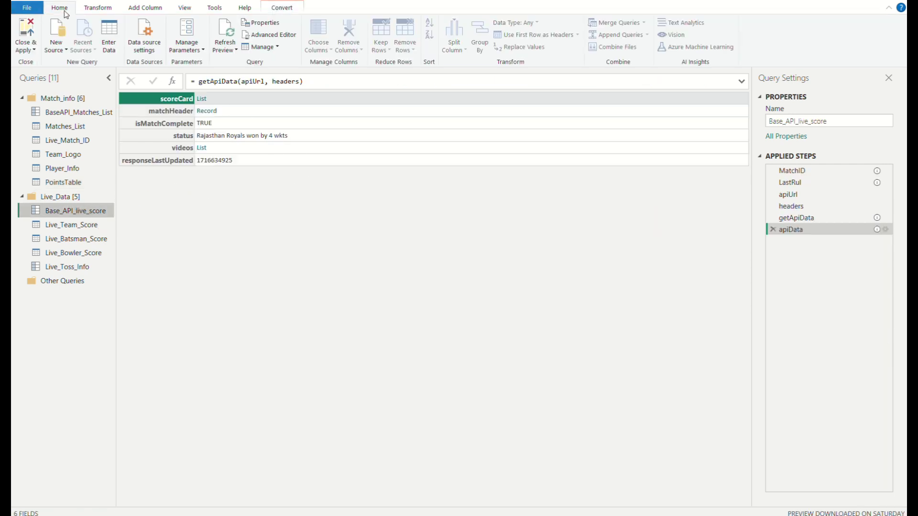
pyautogui.click(82, 142)
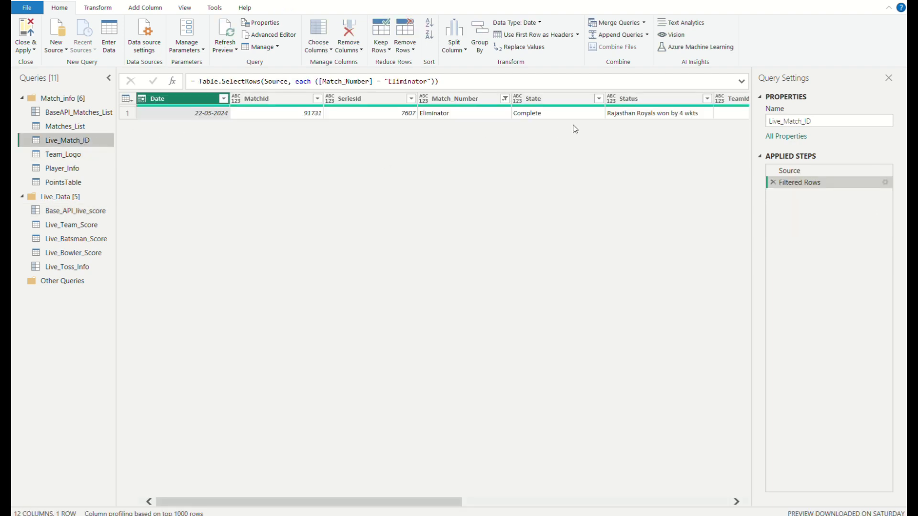
# Review how the Base_API_live_score query builds its API URL in the Advanced Editor, closing it without changes.
pyautogui.click(80, 216)
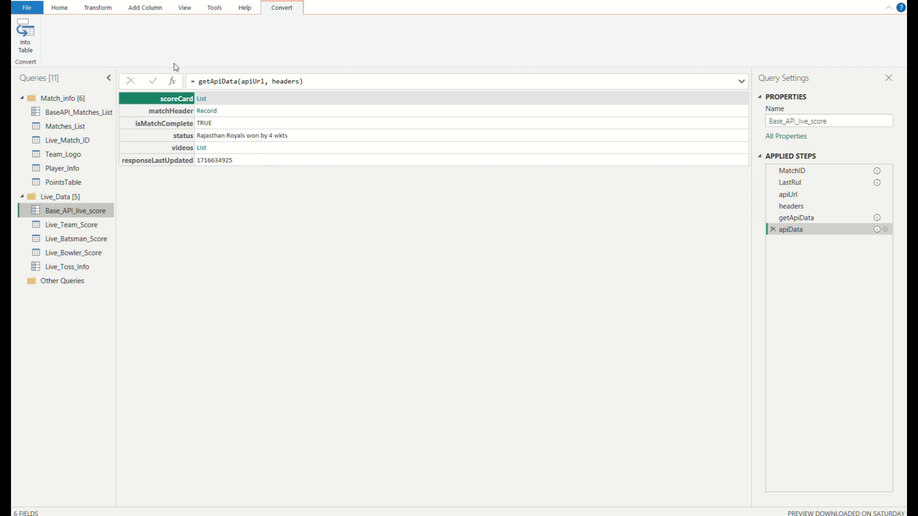
pyautogui.click(60, 8)
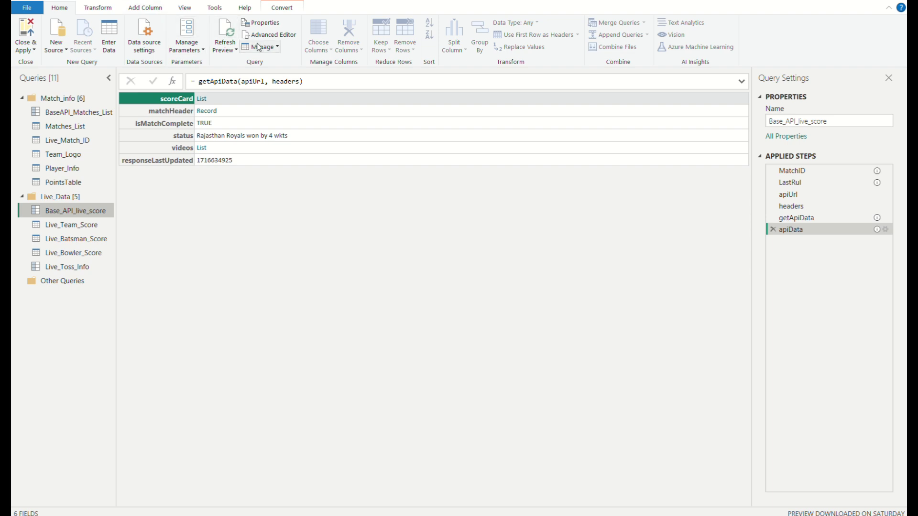
pyautogui.click(275, 36)
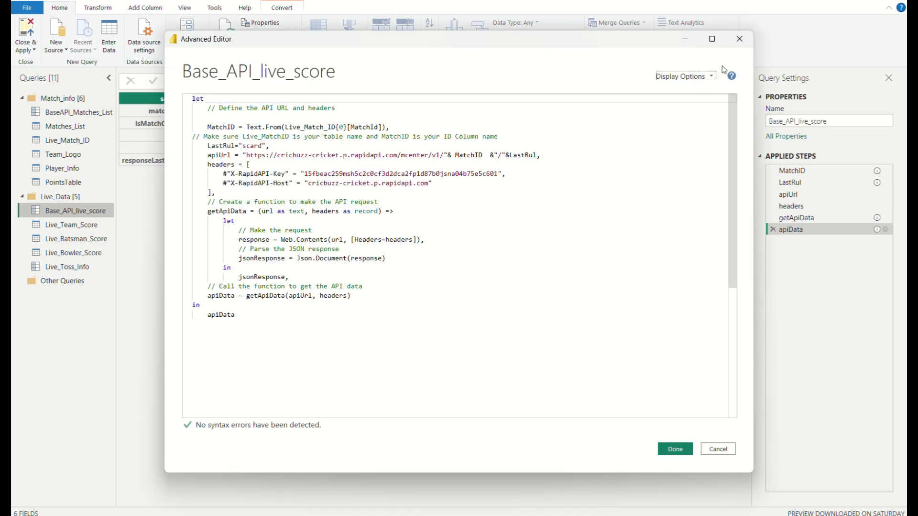
pyautogui.click(740, 39)
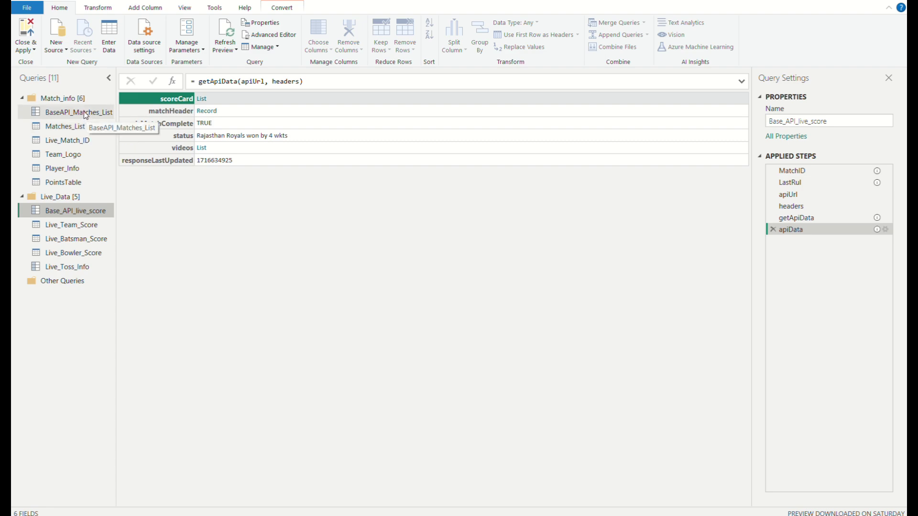
# Check the Matches_List query and set the Match_Number filter in Live_Match_ID to include all matches.
pyautogui.click(81, 126)
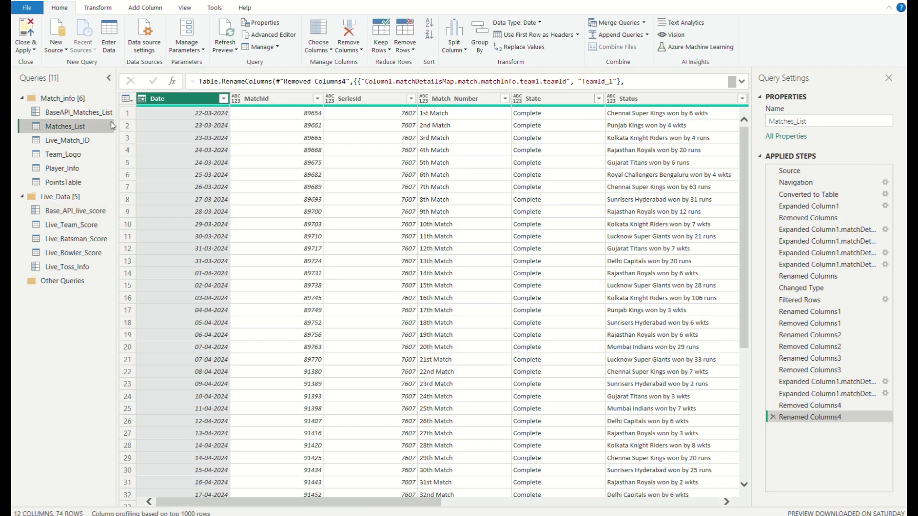
pyautogui.click(90, 140)
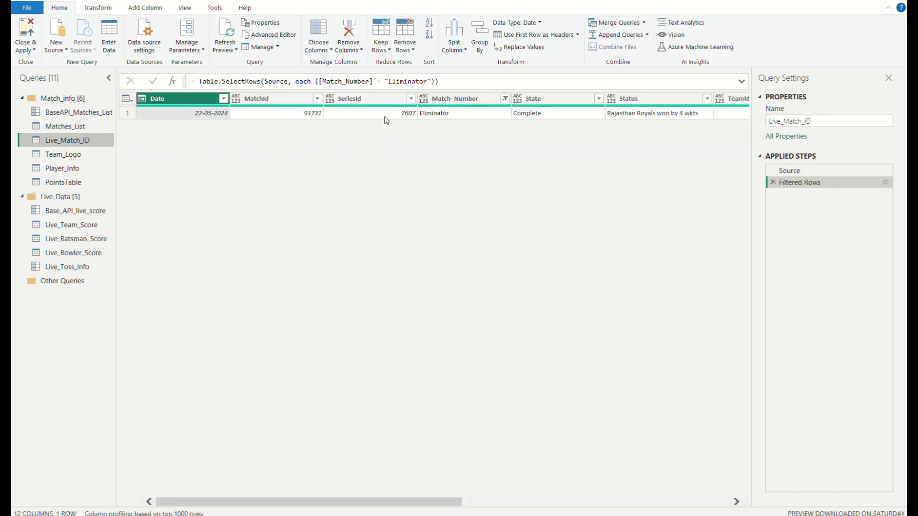
pyautogui.click(505, 101)
pyautogui.click(505, 99)
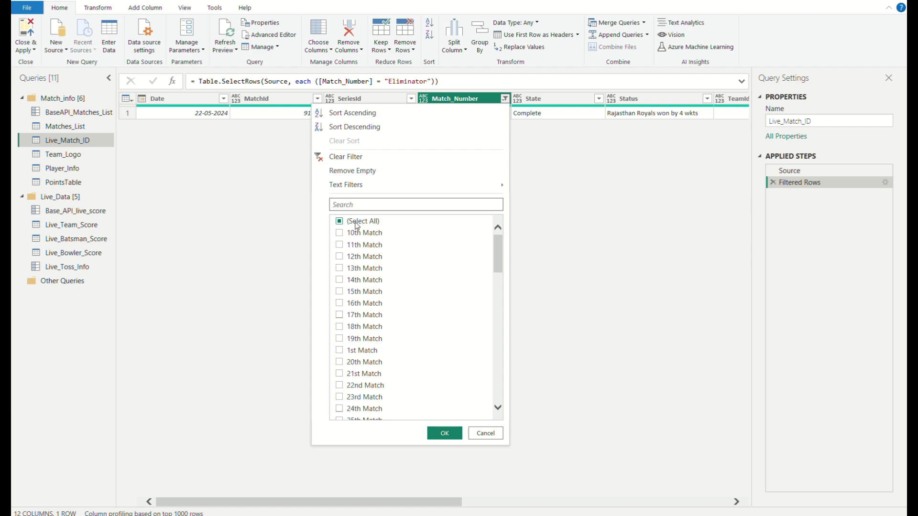
pyautogui.click(357, 223)
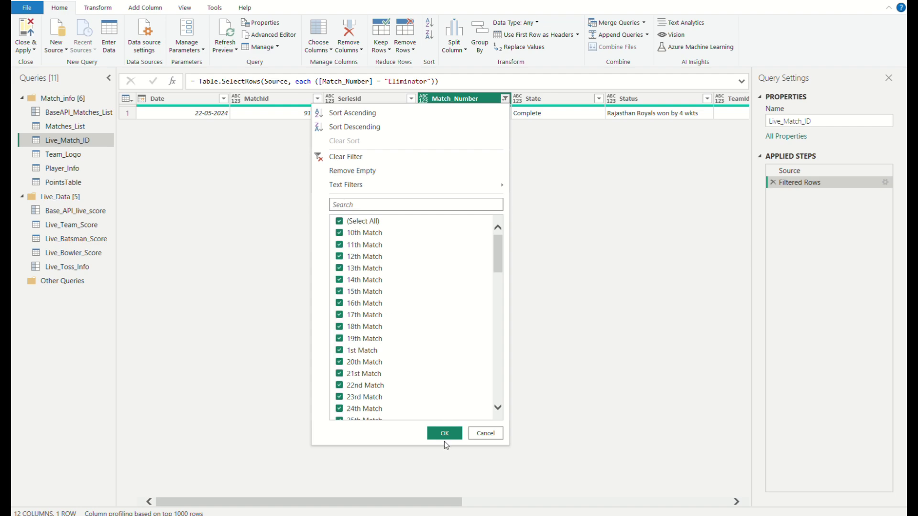
pyautogui.click(444, 431)
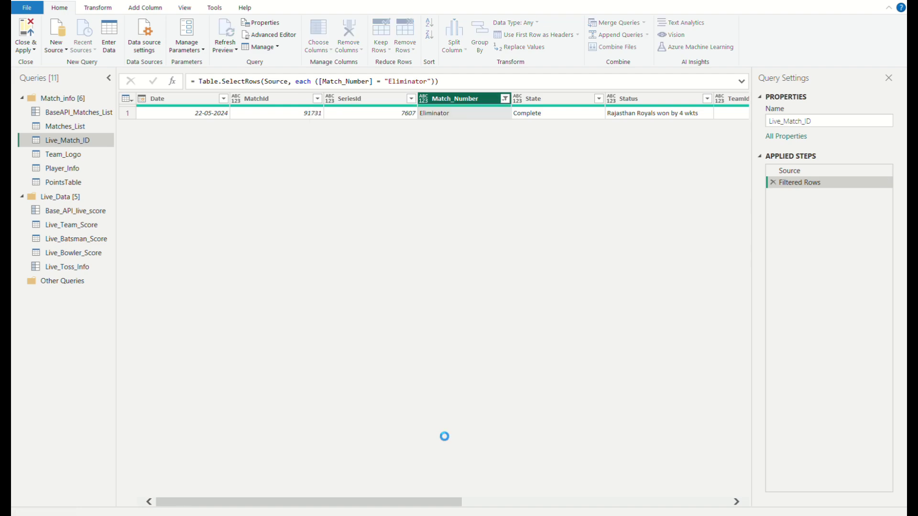
# Filter the Match_Number column in Live_Match_ID to Qualifier 2 only and check the selected match's row.
pyautogui.scroll(-14, 415, 340)
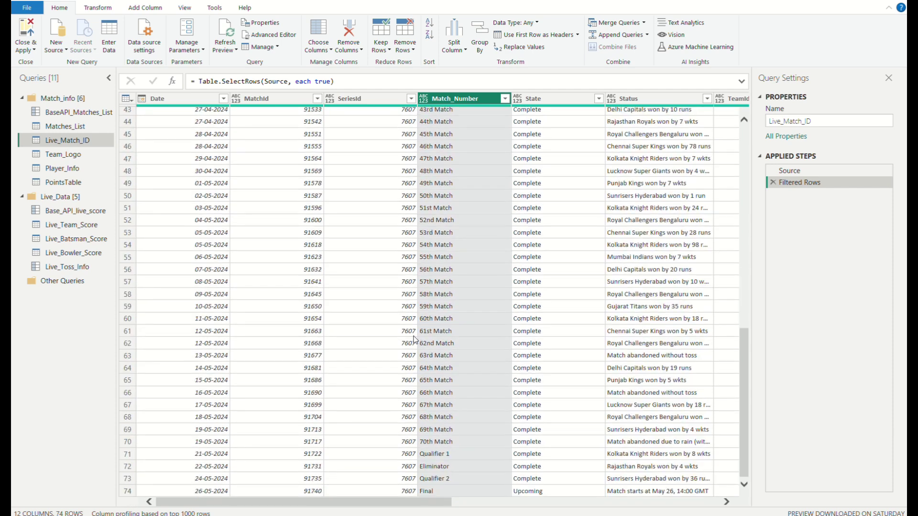
pyautogui.click(447, 479)
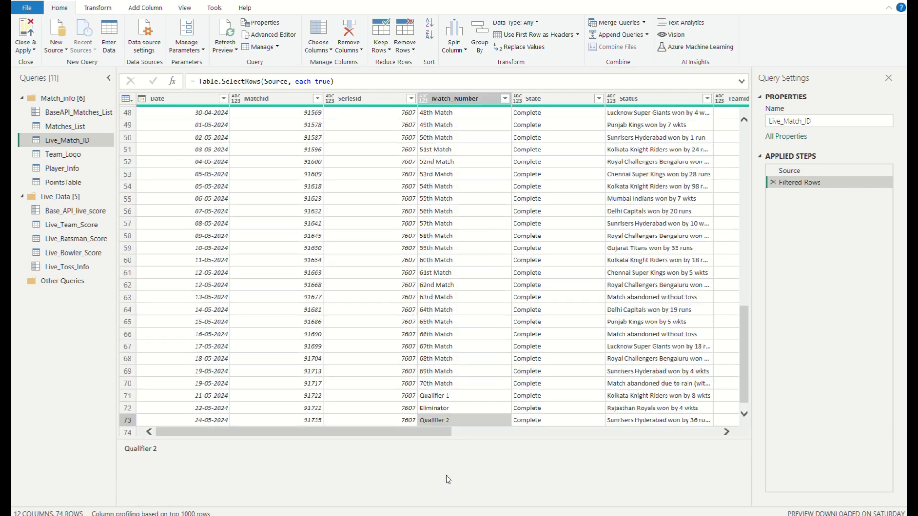
pyautogui.click(505, 100)
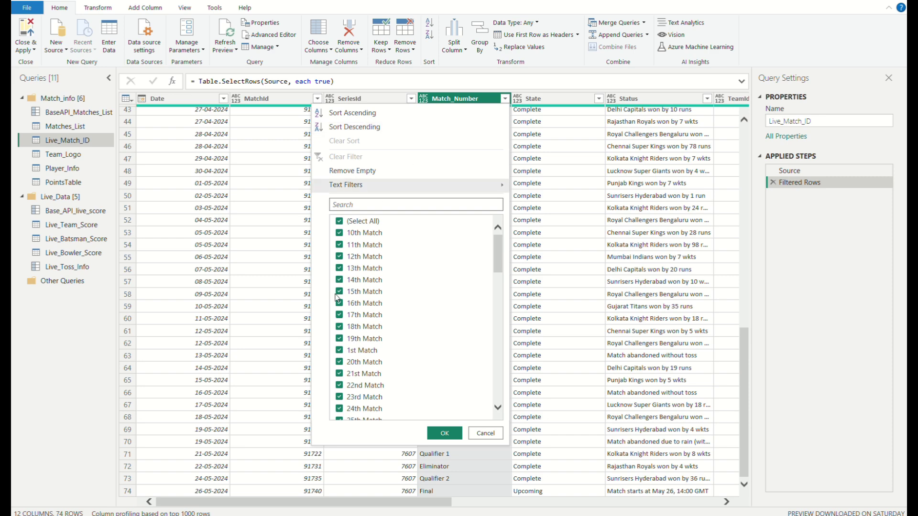
pyautogui.click(353, 223)
pyautogui.scroll(-10, 366, 292)
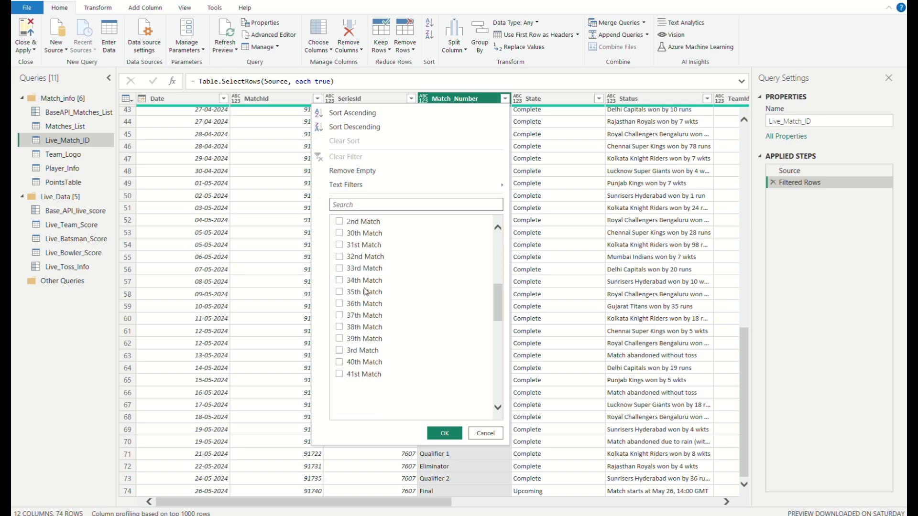
pyautogui.scroll(-8, 366, 292)
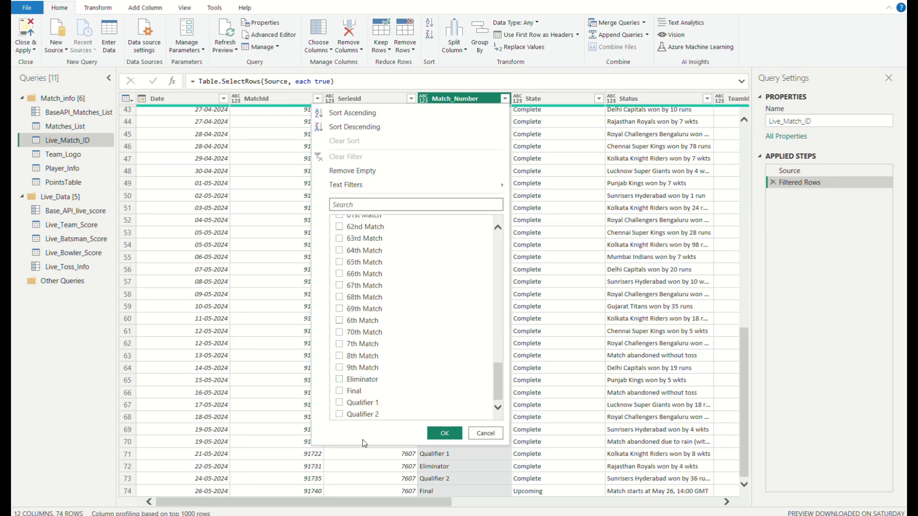
pyautogui.click(366, 416)
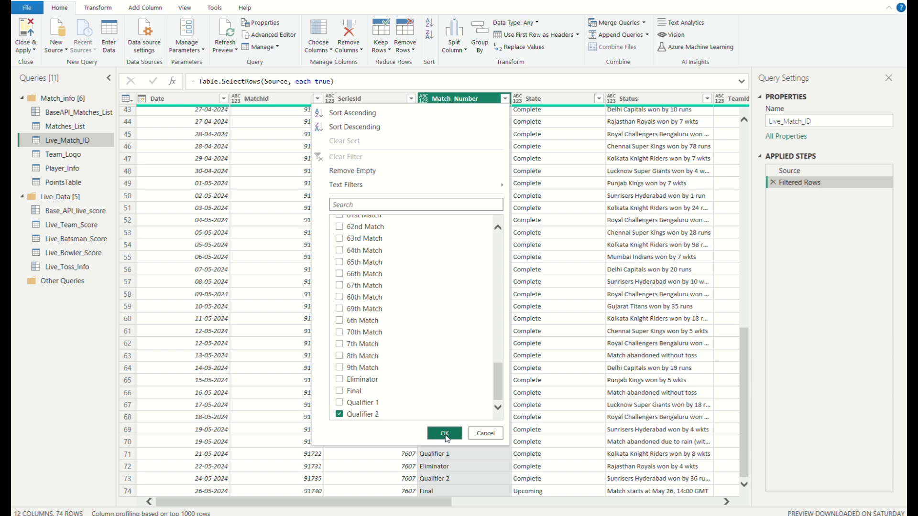
pyautogui.click(445, 433)
pyautogui.hscroll(6, 508, 266)
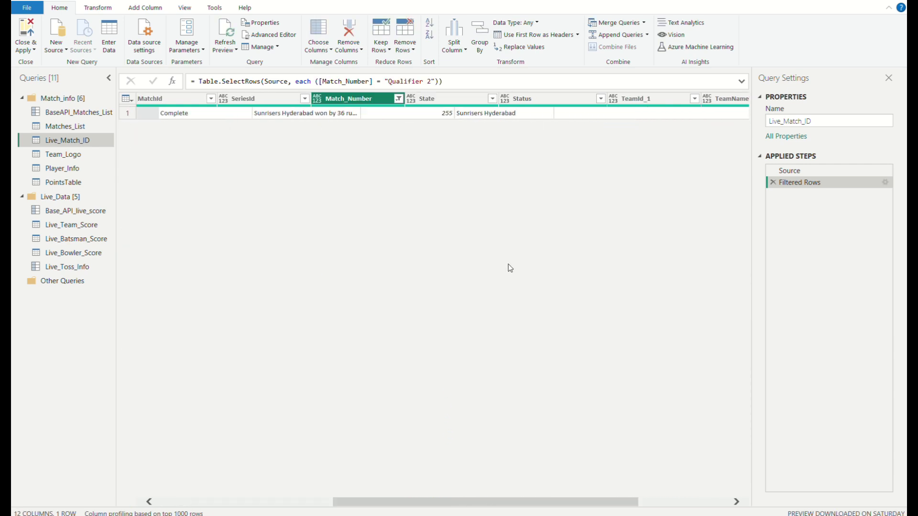
pyautogui.hscroll(-6, 510, 268)
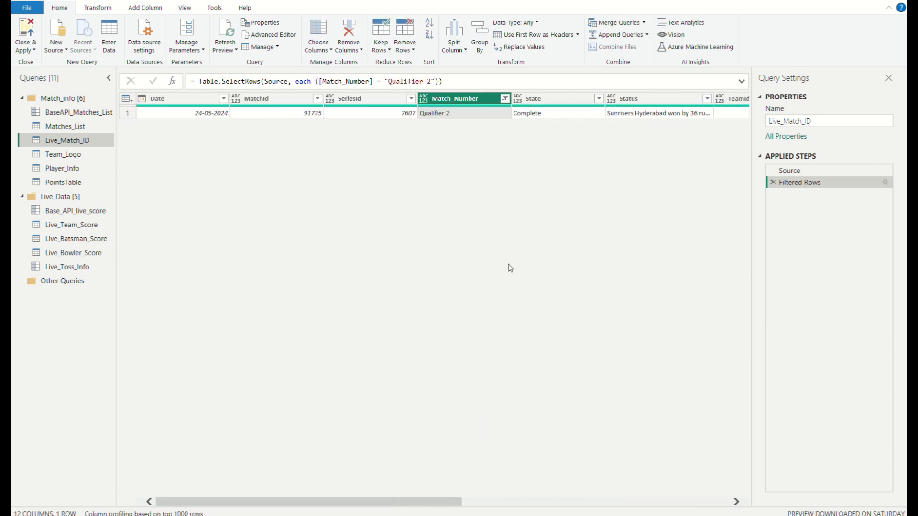
# Look through the Team_Logo, Player_Info, PointsTable and Base_API_live_score queries and examine the columns of Live_Team_Score.
pyautogui.click(67, 154)
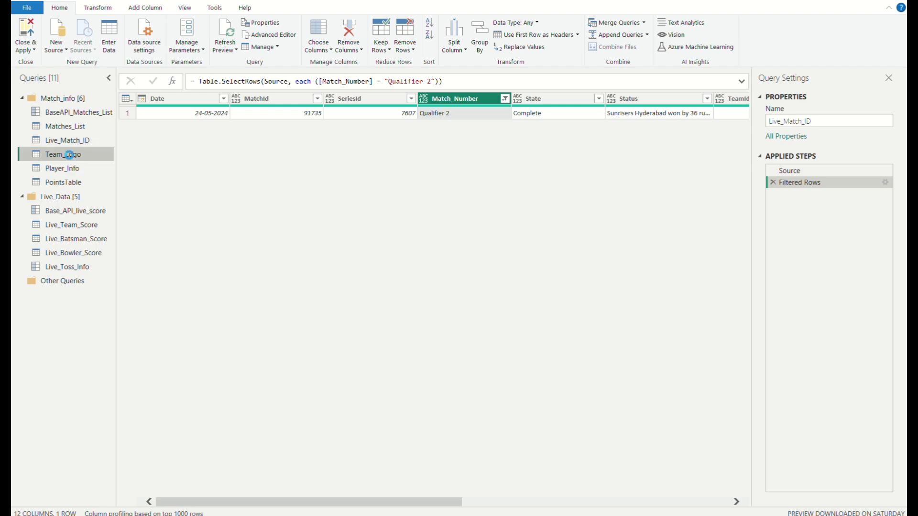
pyautogui.click(71, 170)
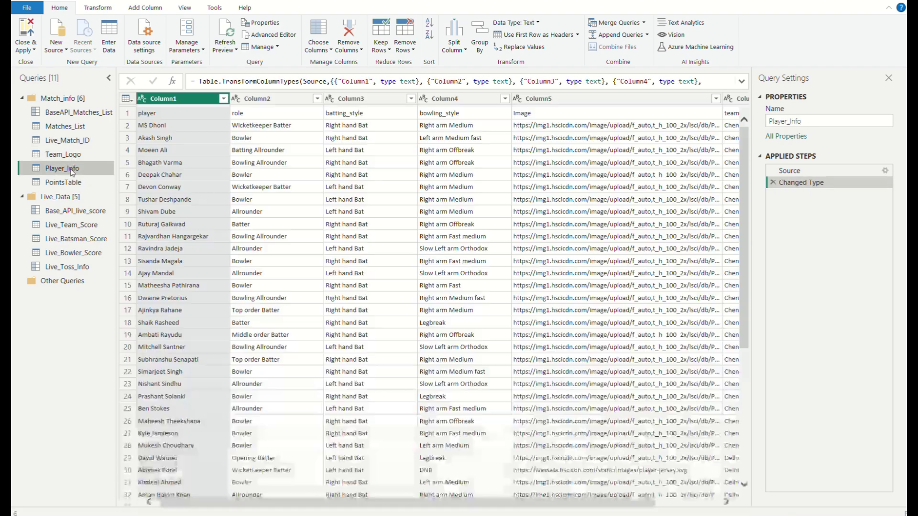
pyautogui.click(72, 182)
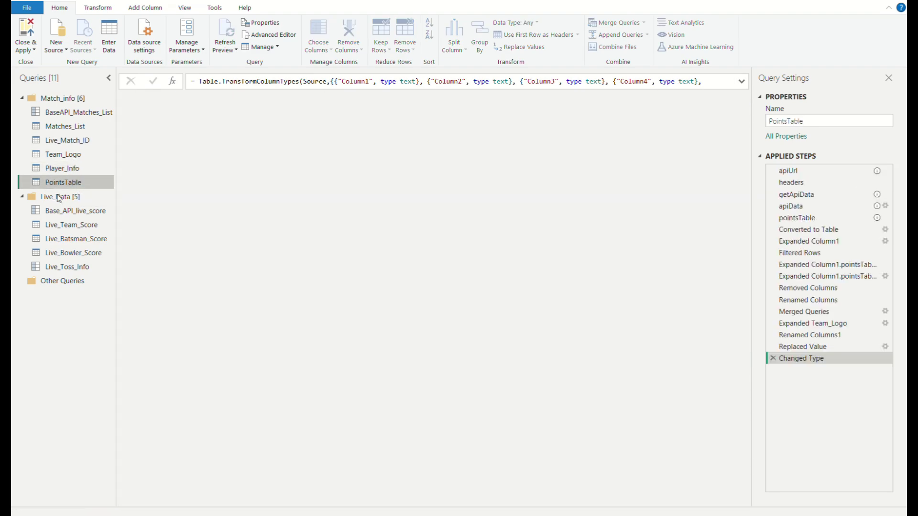
pyautogui.click(74, 214)
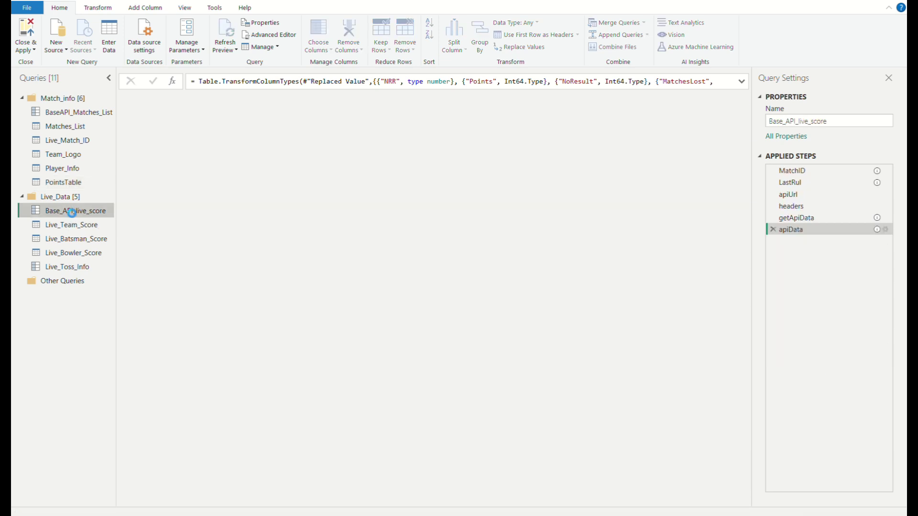
pyautogui.click(82, 223)
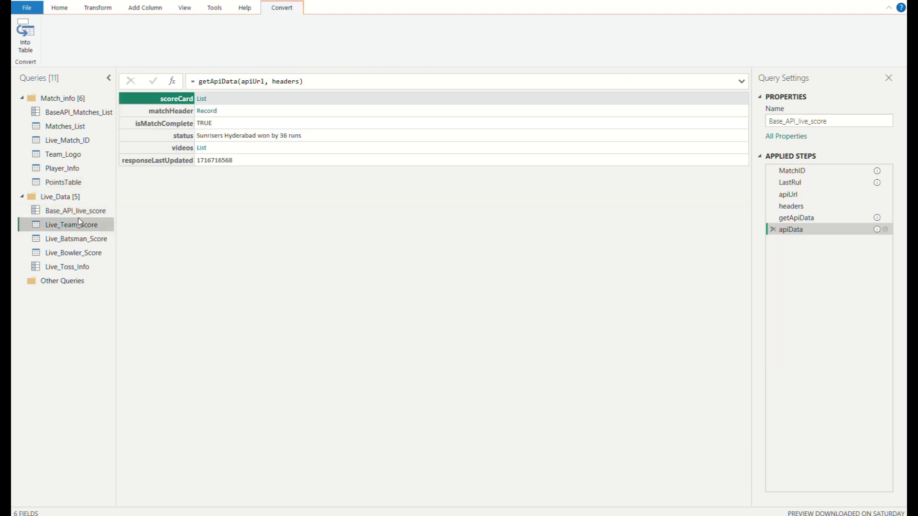
pyautogui.hscroll(10, 486, 161)
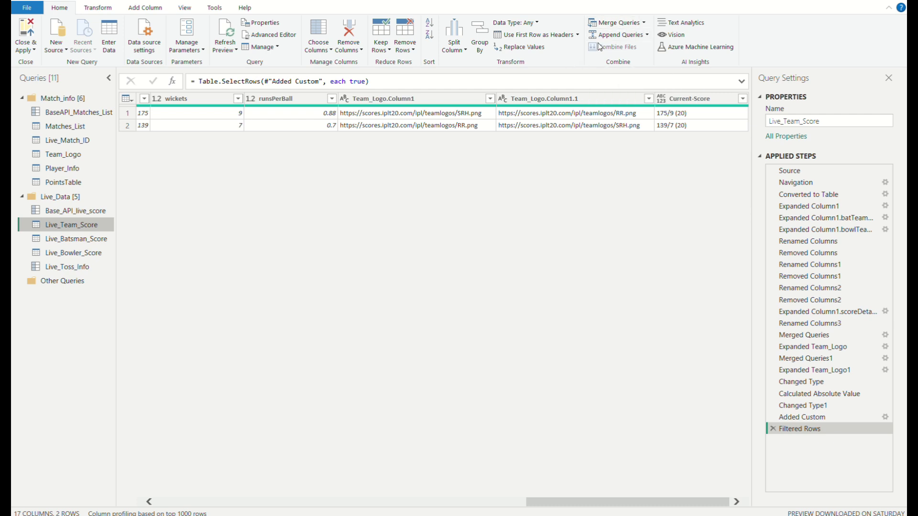
# Set up a trial merge of Live_Team_Score with Team_Logo, matching batTeamName to Column2, and discard it.
pyautogui.hscroll(-2, 435, 213)
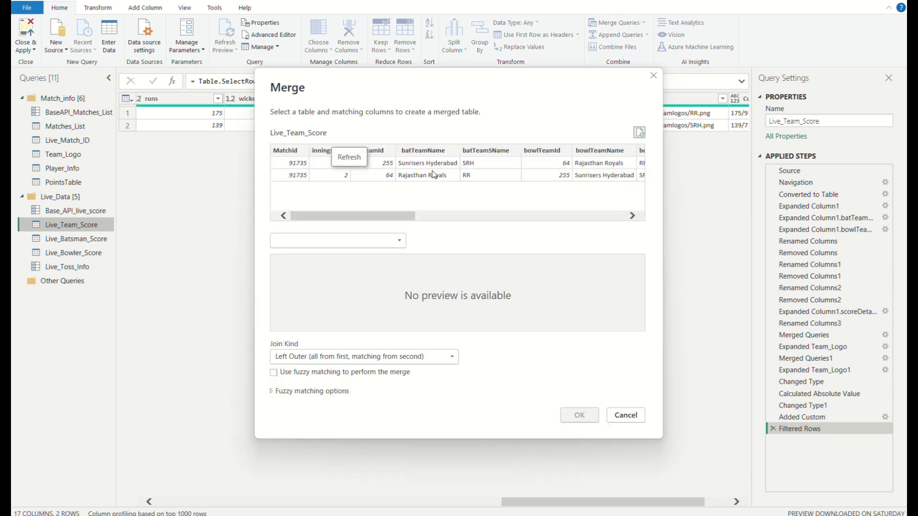
pyautogui.hscroll(5, 433, 175)
pyautogui.hscroll(-5, 433, 174)
pyautogui.click(421, 150)
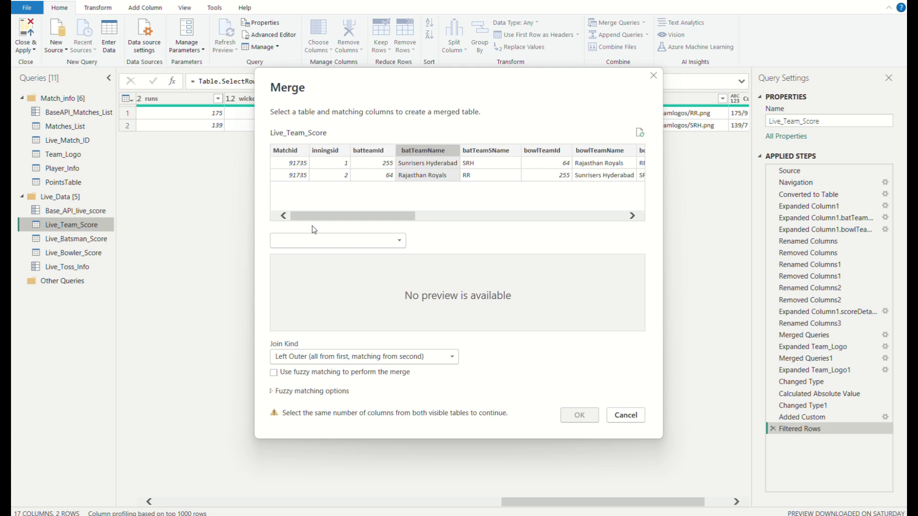
pyautogui.click(329, 243)
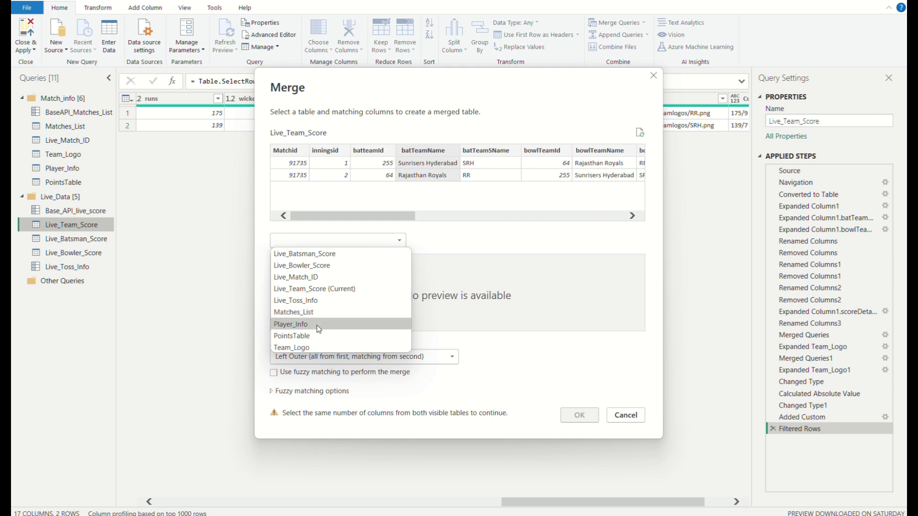
pyautogui.click(315, 349)
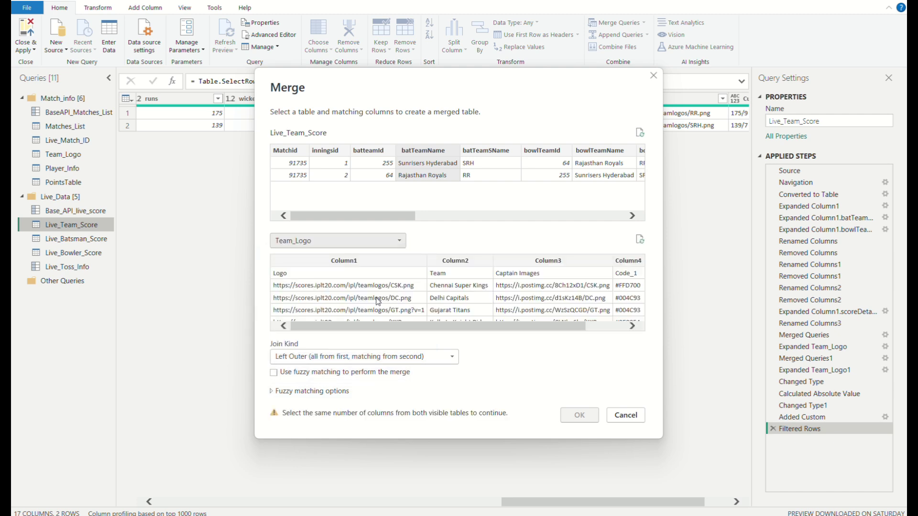
pyautogui.click(471, 263)
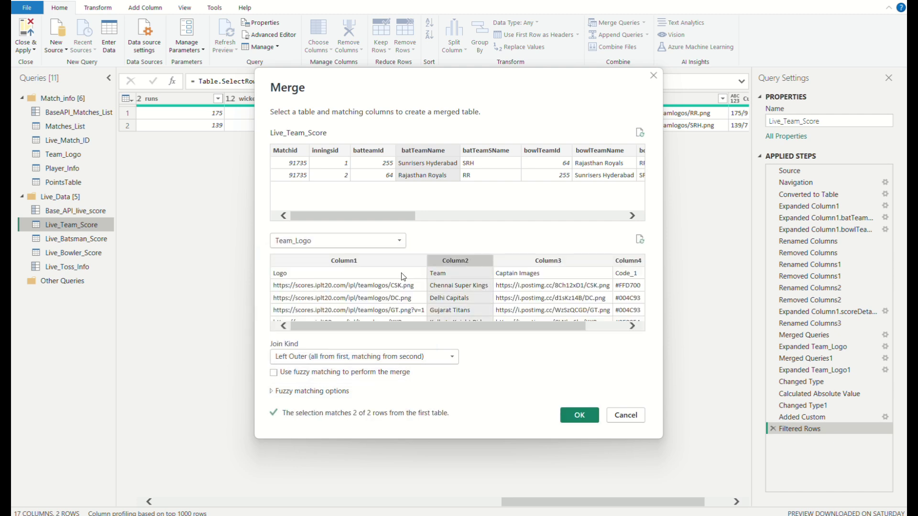
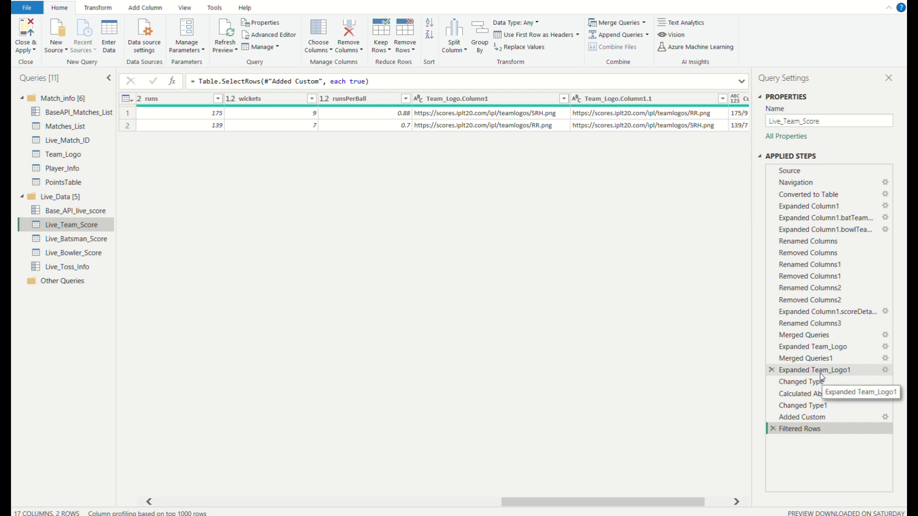
# Review the Expanded Team_Logo1 and Merged Queries1 steps and the Team_Logo expand options, returning to the Filtered Rows step.
pyautogui.click(819, 370)
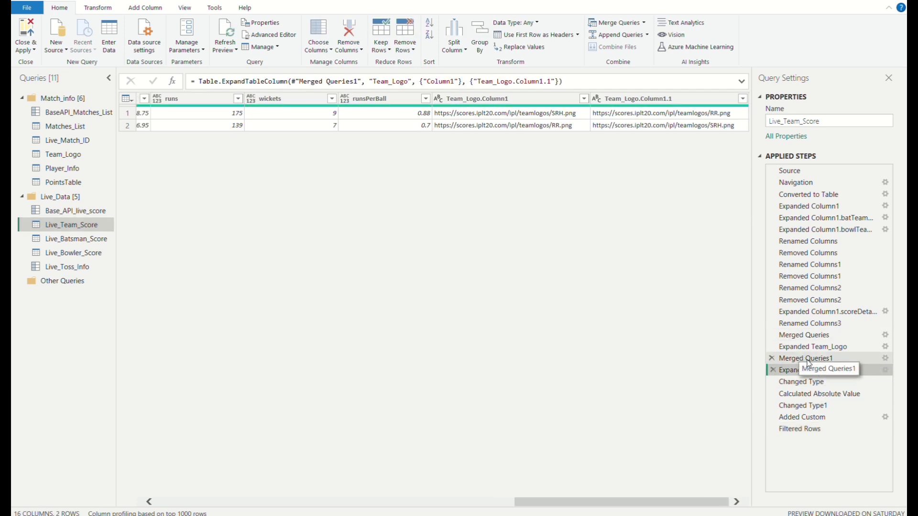
pyautogui.click(803, 358)
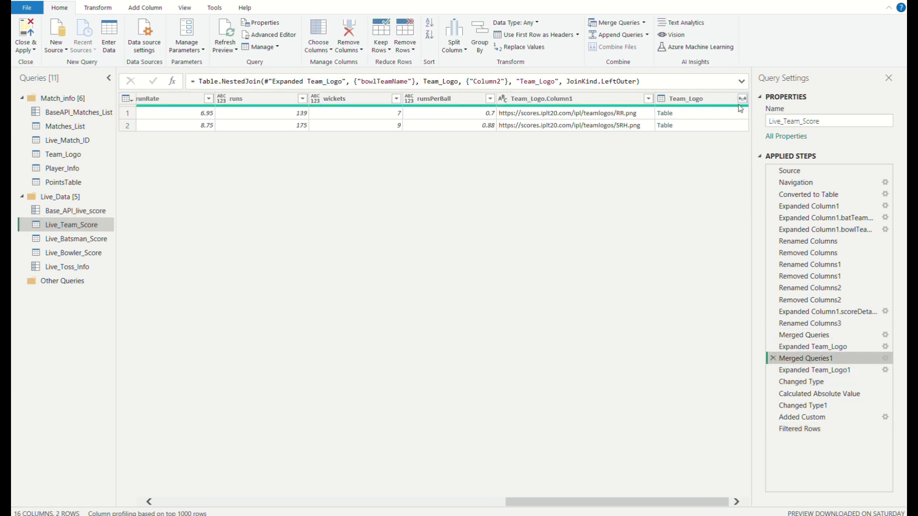
pyautogui.click(741, 98)
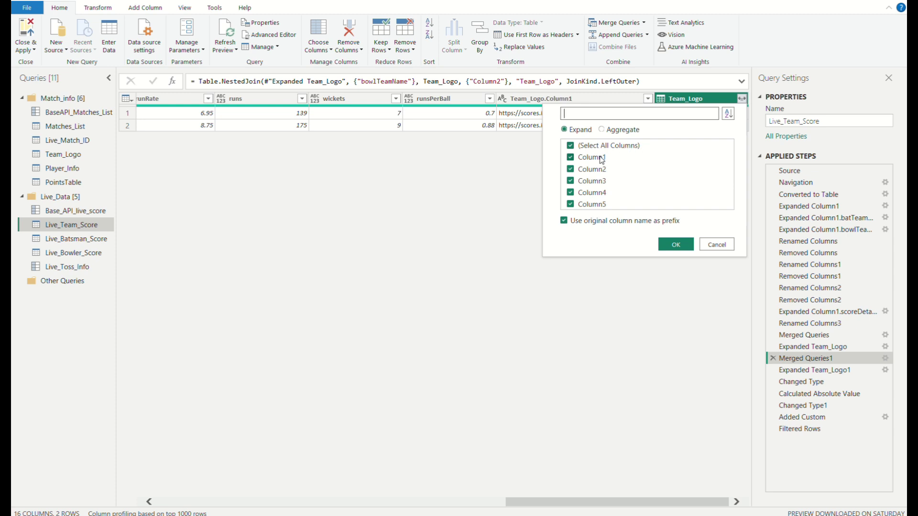
pyautogui.click(710, 245)
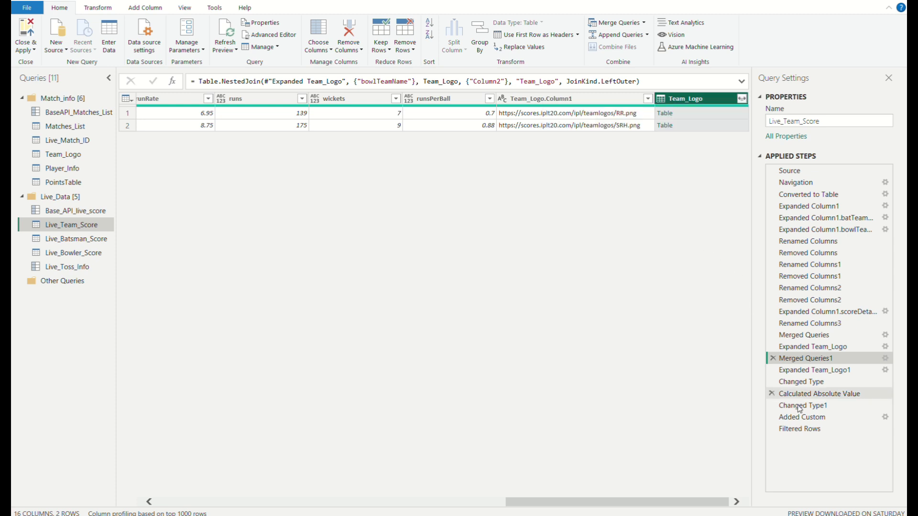
pyautogui.click(812, 429)
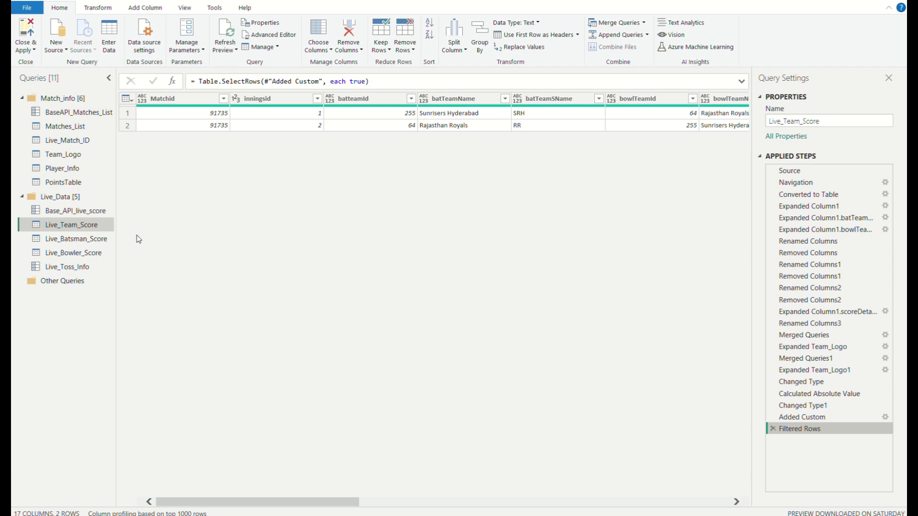
# Examine the batting statistics and player image columns in Live_Batsman_Score, and open the Live_Bowler_Score query.
pyautogui.click(109, 238)
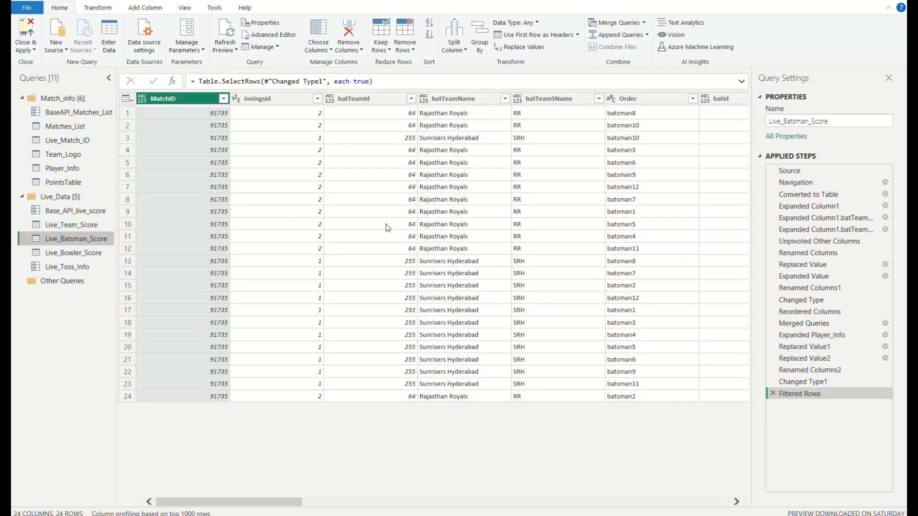
pyautogui.hscroll(10, 548, 244)
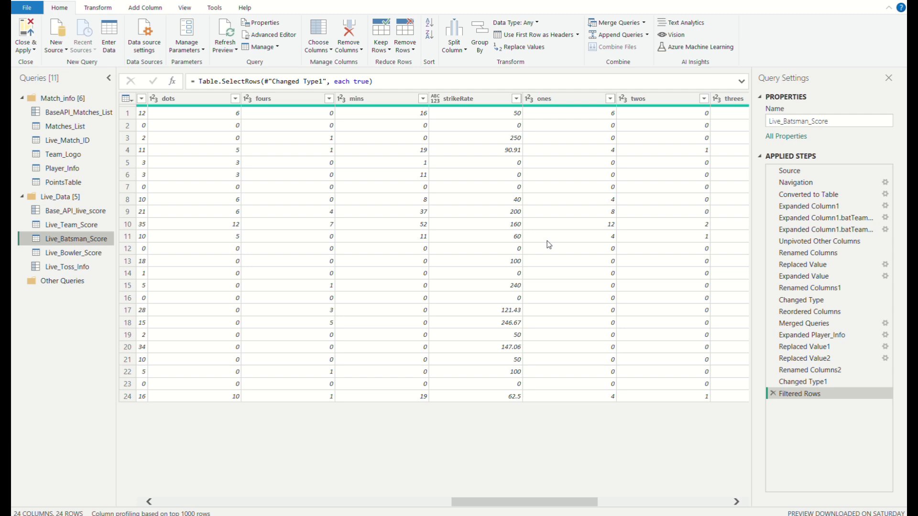
pyautogui.hscroll(6, 548, 245)
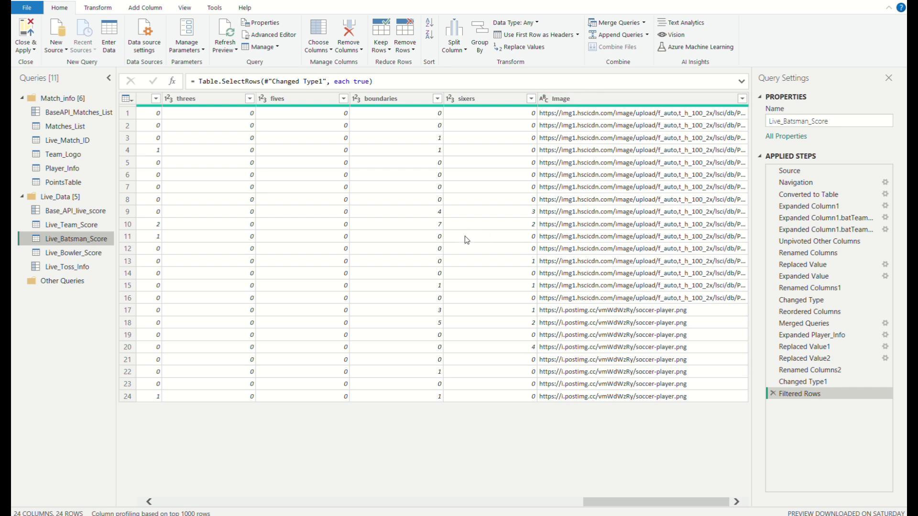
pyautogui.click(72, 255)
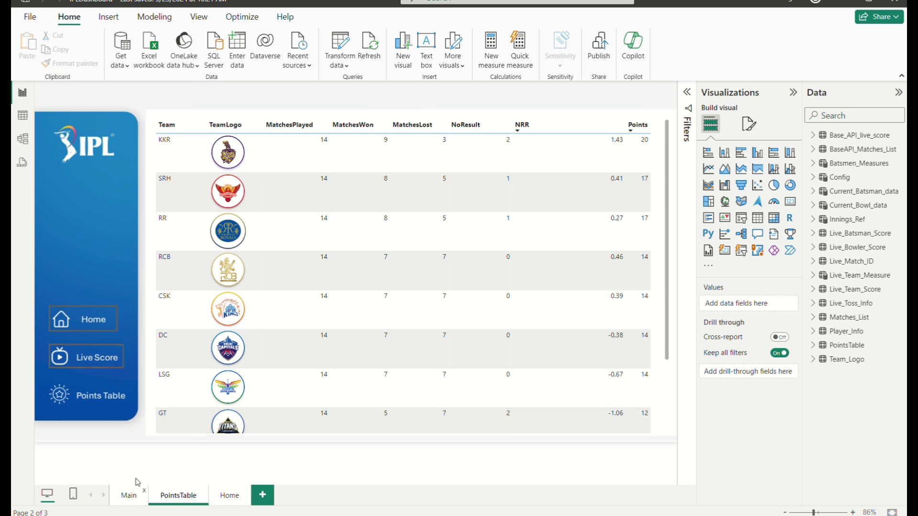
# Move the First Innings label slightly up and left within its score card on the Main report page.
pyautogui.click(129, 494)
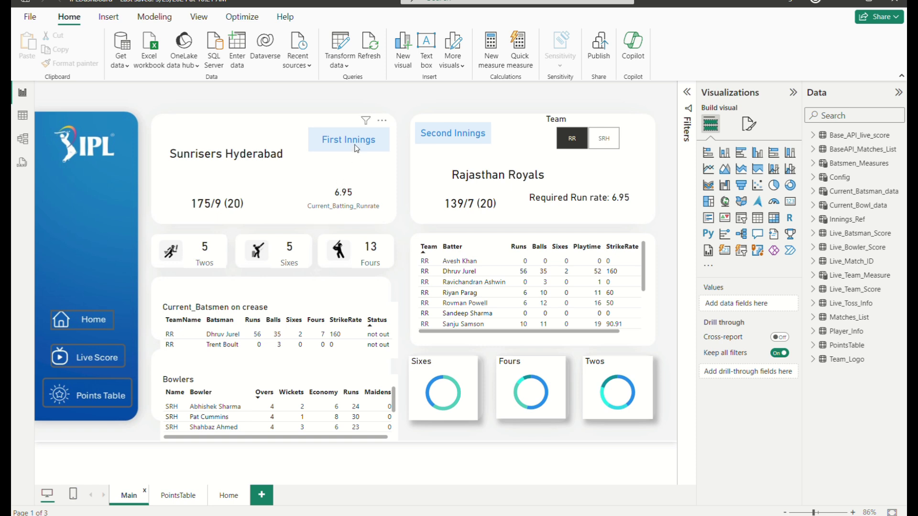
pyautogui.moveTo(355, 137); pyautogui.dragTo(354, 143)
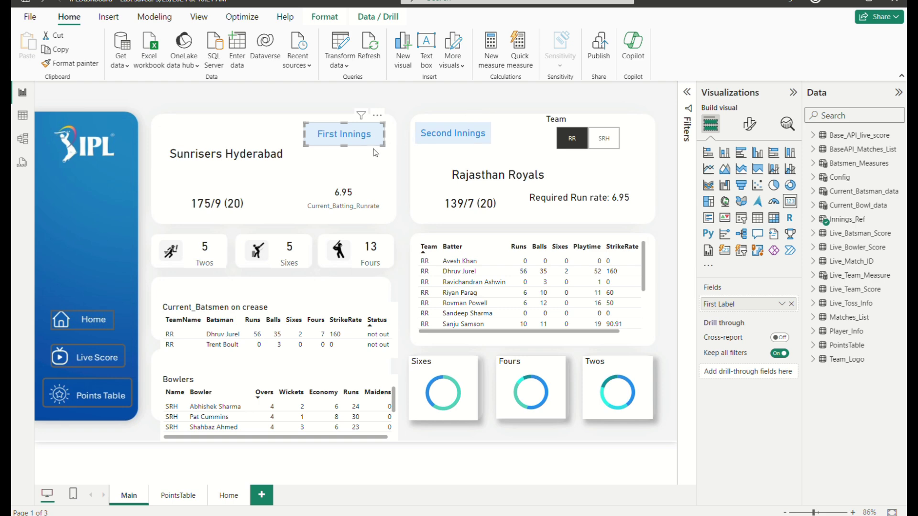
pyautogui.click(372, 166)
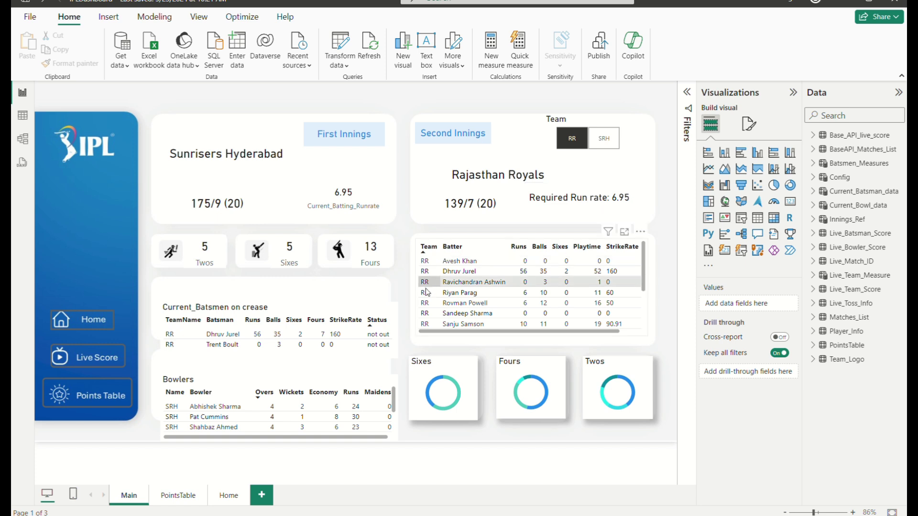
# Look through the batters listed in the second innings batting table on the Main page.
pyautogui.scroll(-3, 504, 292)
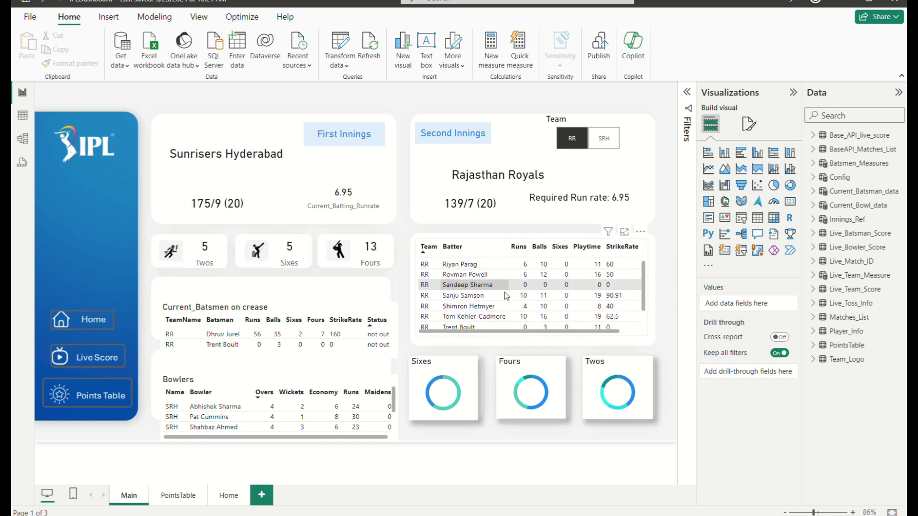
pyautogui.scroll(-2, 475, 290)
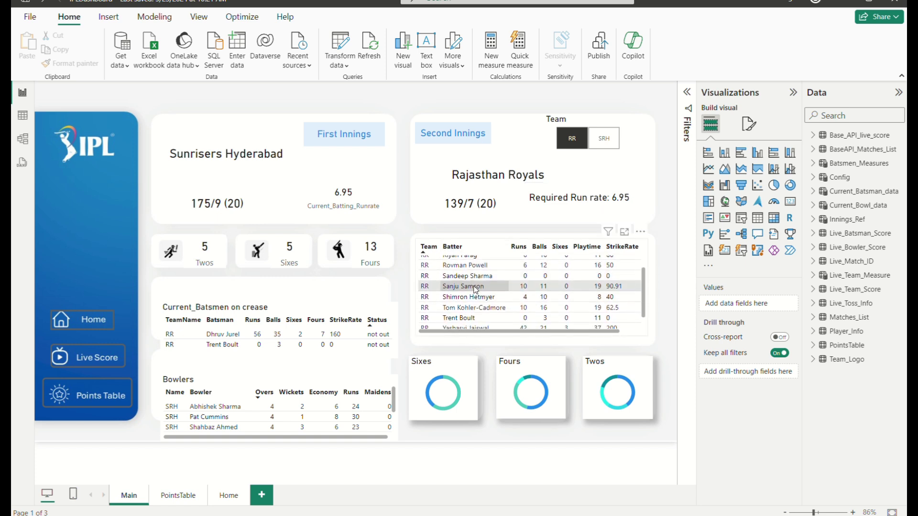
pyautogui.scroll(5, 475, 288)
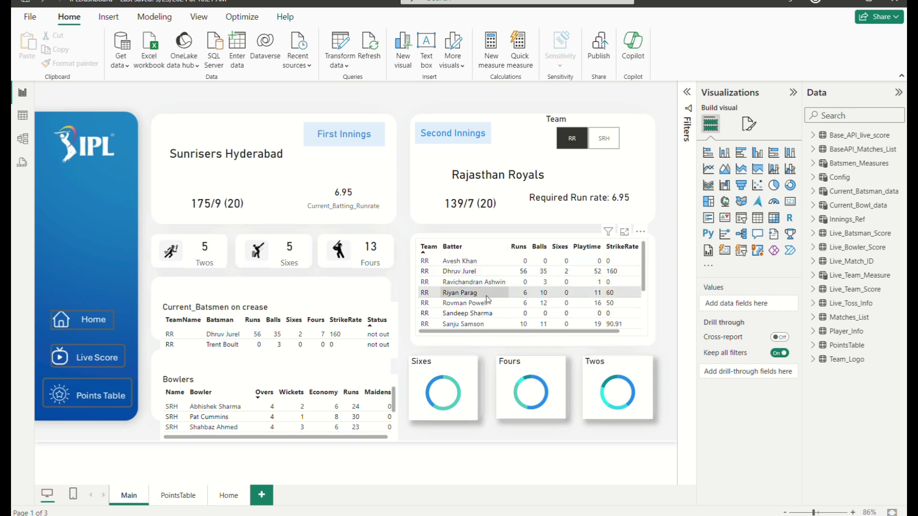
# Look through the remaining batters in the second innings batting table and the players in the Bowlers table.
pyautogui.scroll(-3, 487, 299)
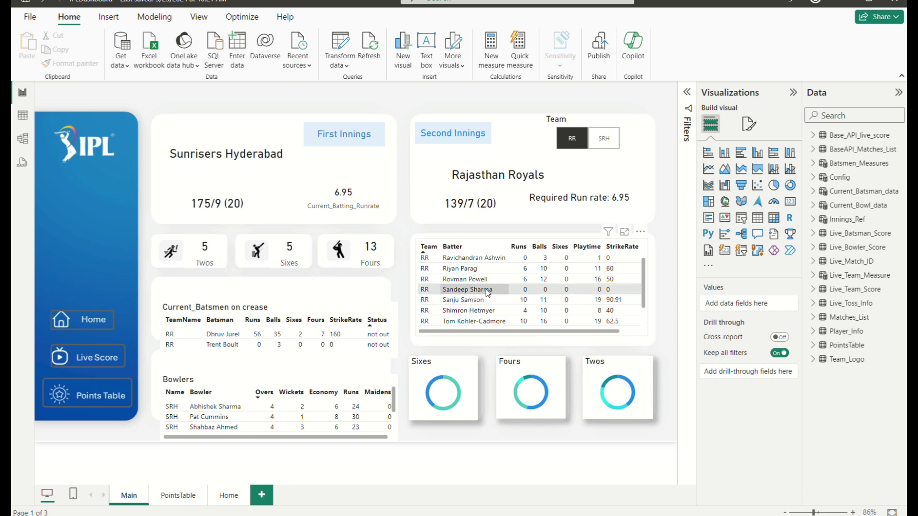
pyautogui.scroll(-1, 488, 291)
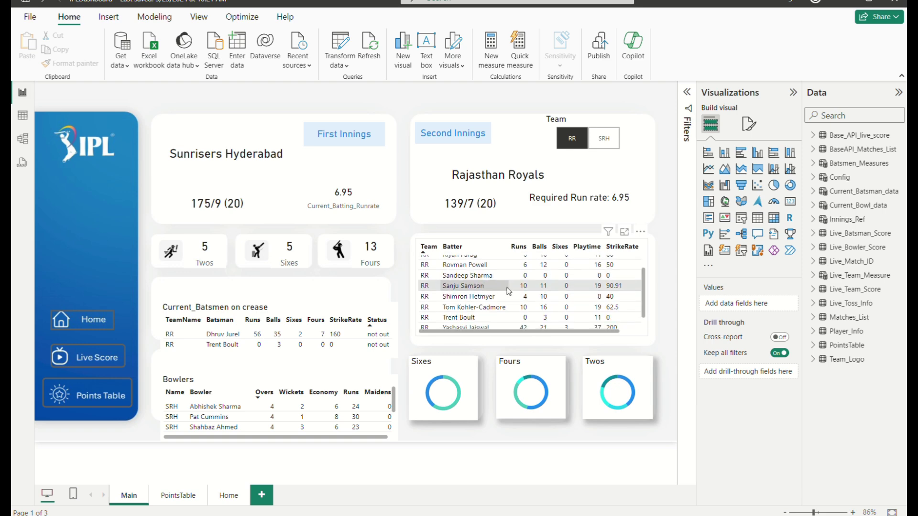
pyautogui.scroll(-1, 513, 291)
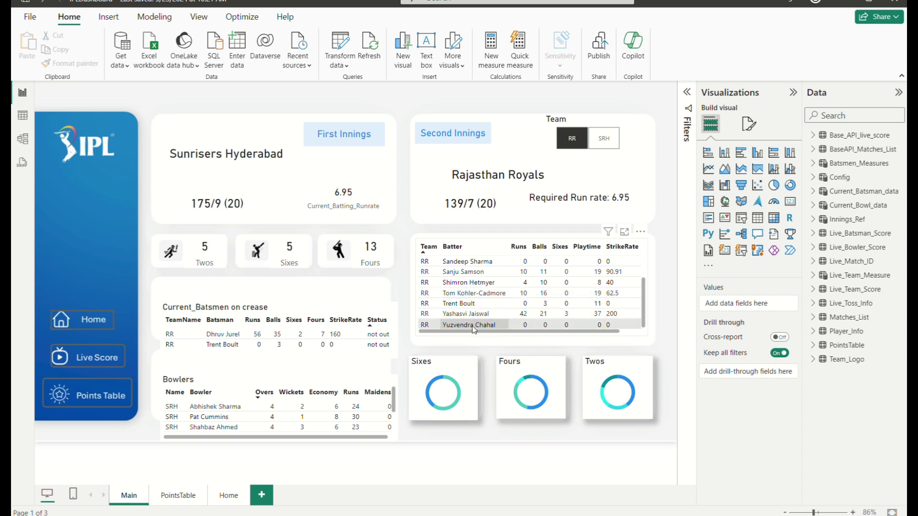
pyautogui.scroll(-5, 252, 415)
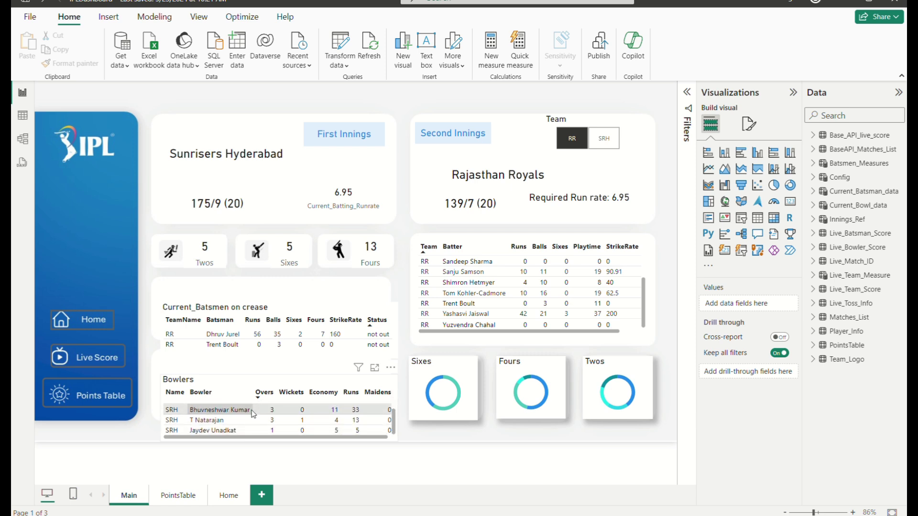
pyautogui.scroll(5, 253, 414)
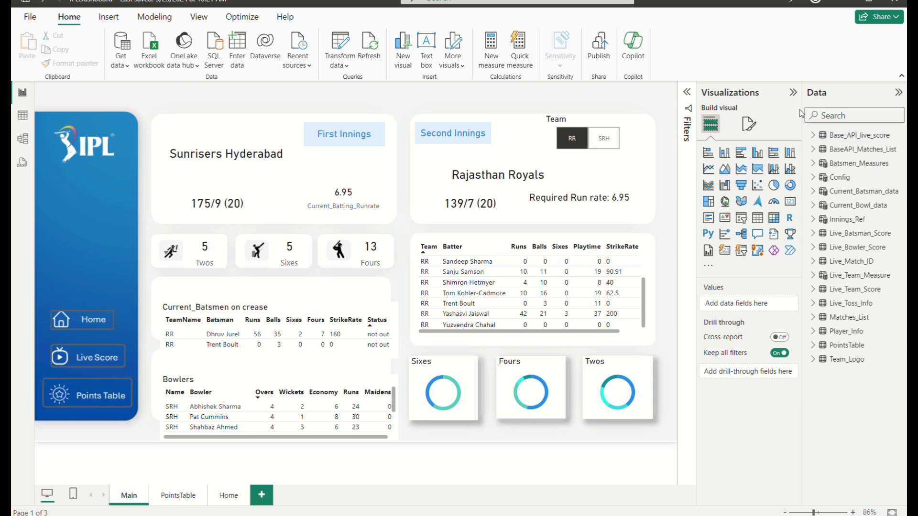
# Expand the Batsmen_Measures table and read its full measure names with the field list temporarily widened.
pyautogui.moveTo(802, 103); pyautogui.dragTo(723, 117)
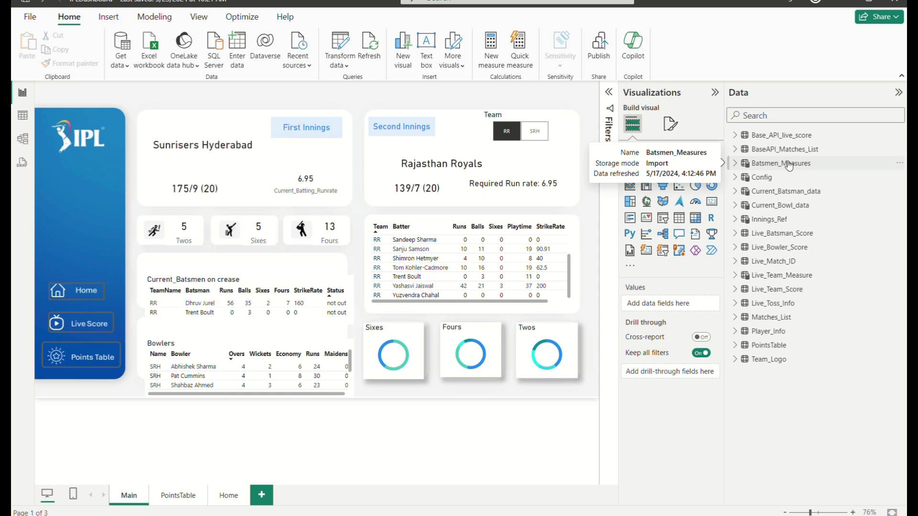
pyautogui.click(735, 163)
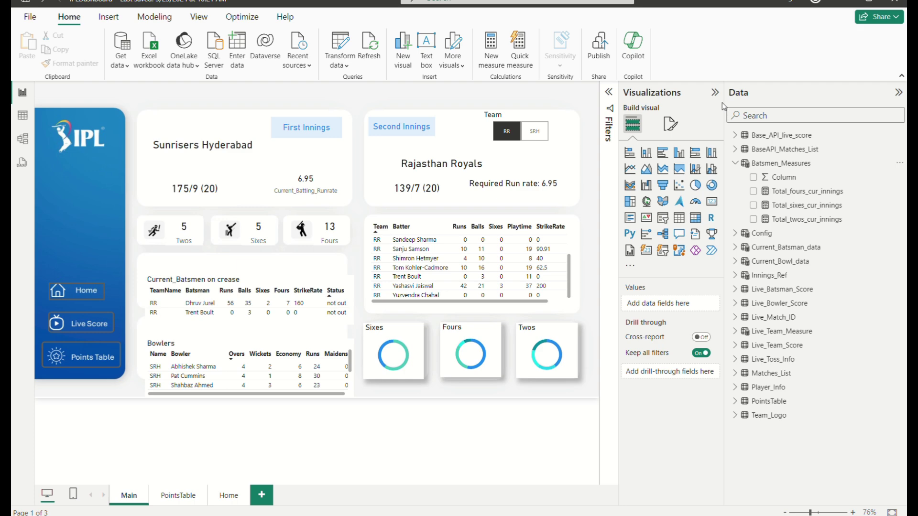
pyautogui.moveTo(725, 102); pyautogui.dragTo(803, 106)
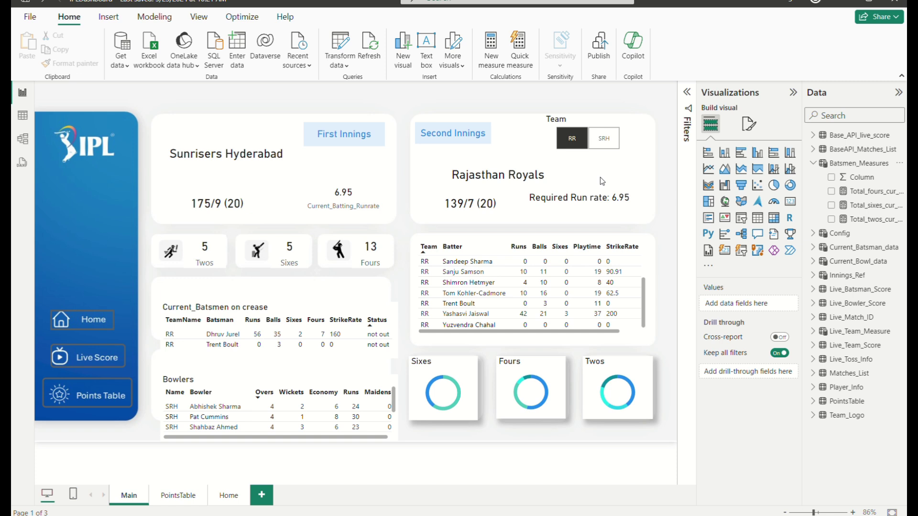
# Filter the Main page to team SRH and examine the Total_fours_cur_innings formula alongside the Fours card.
pyautogui.click(603, 141)
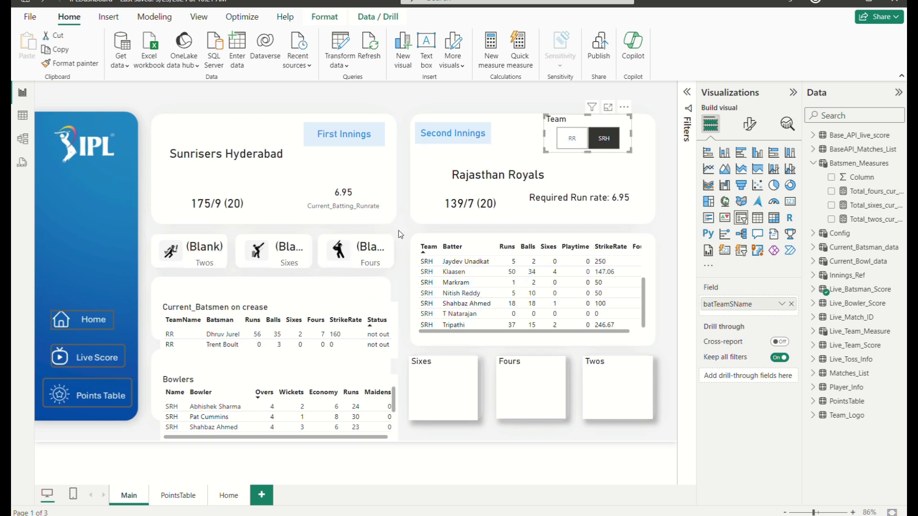
pyautogui.click(355, 251)
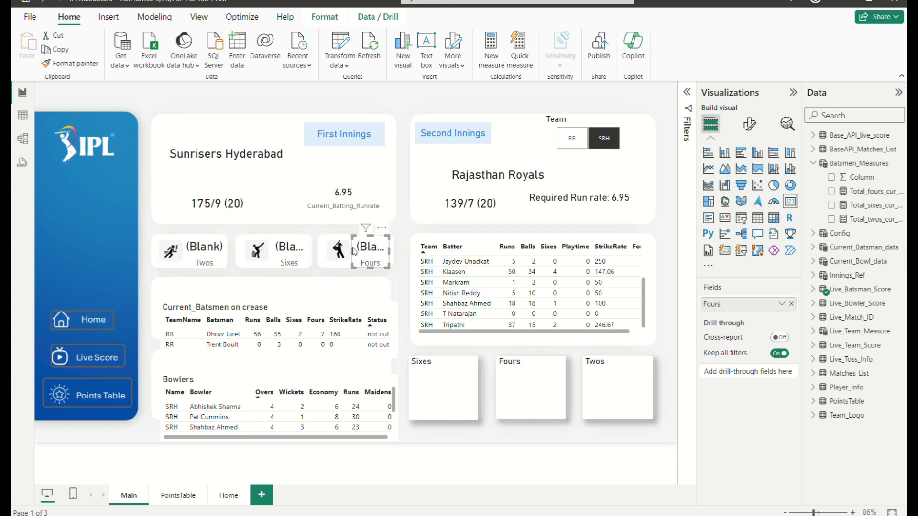
pyautogui.click(846, 193)
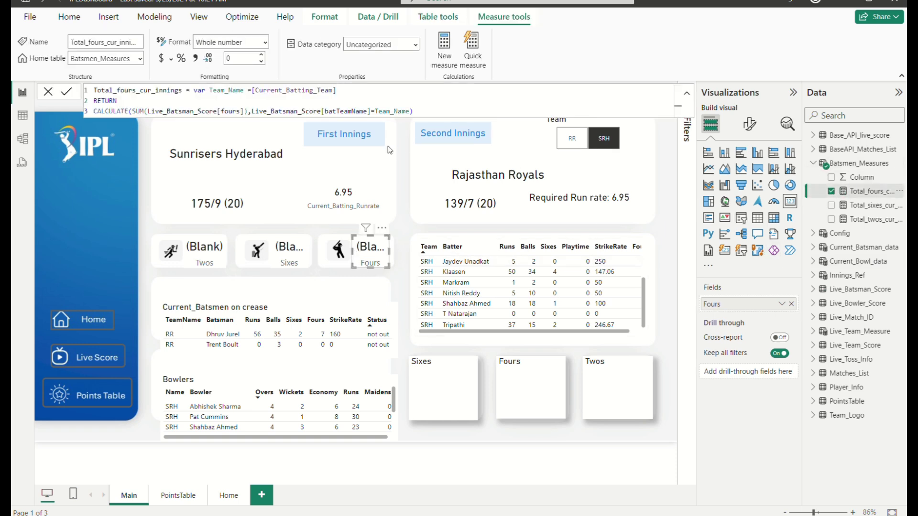
pyautogui.click(345, 89)
# Search the data fields for "batt" and examine the Current_Batting_Runrate measure in Live_Team_Measure.
pyautogui.click(823, 248)
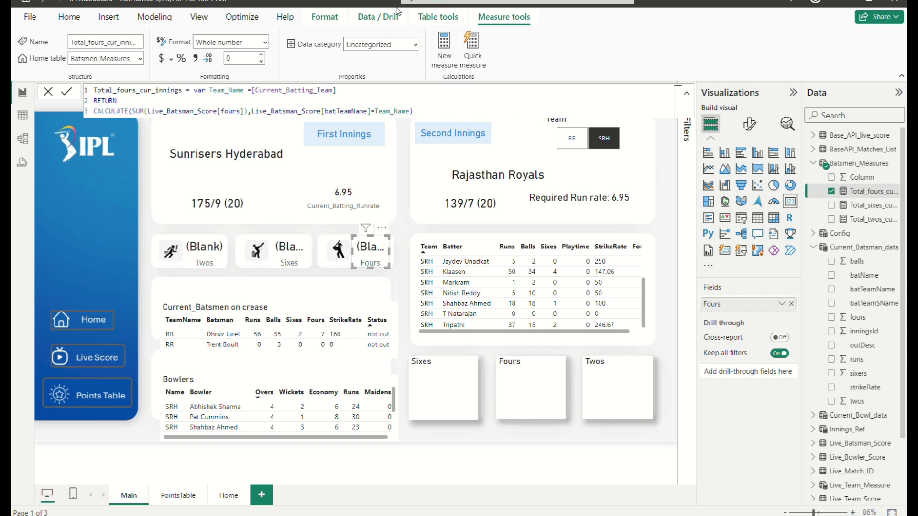
pyautogui.write('batt')
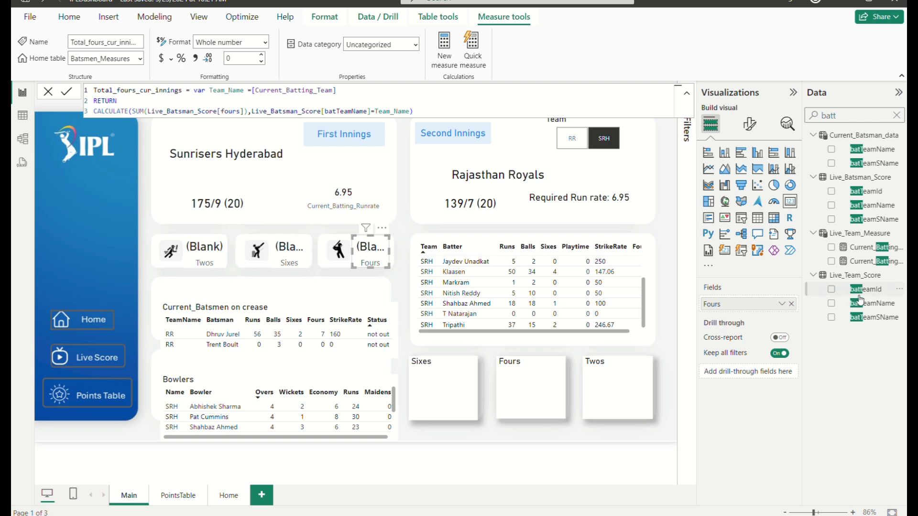
pyautogui.click(867, 248)
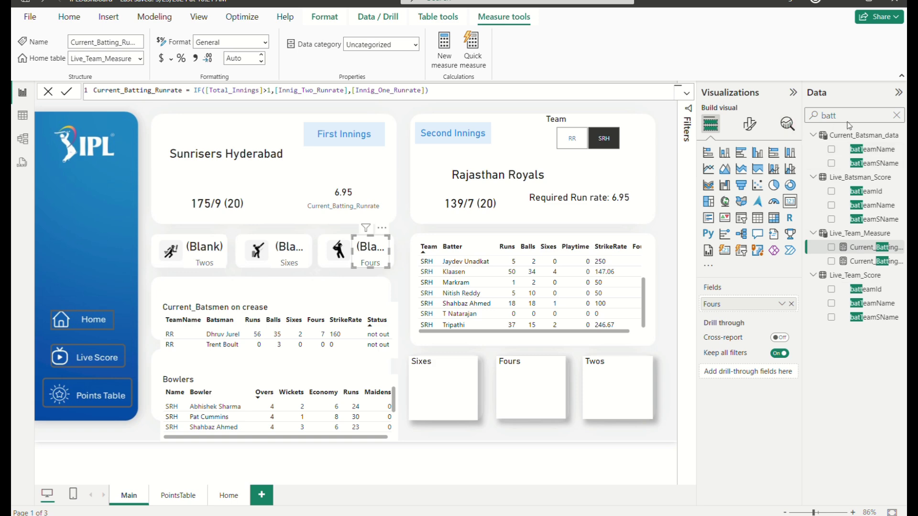
# Clear the field search and compare the Main page visuals for RR and SRH, leaving the Team slicer on RR.
pyautogui.click(577, 140)
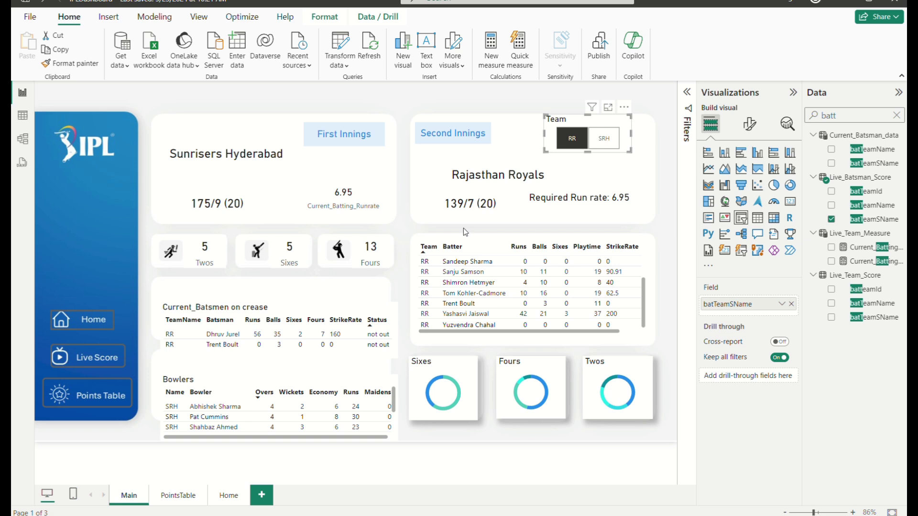
pyautogui.click(896, 115)
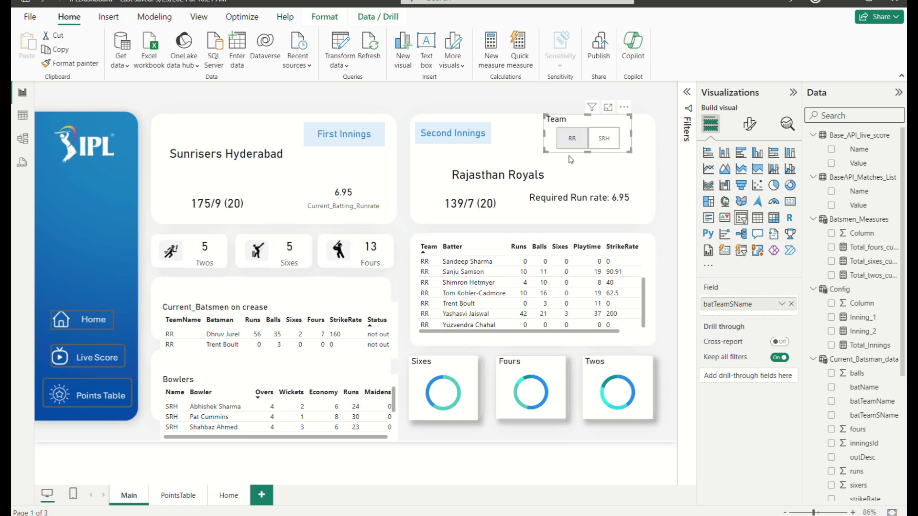
pyautogui.click(597, 148)
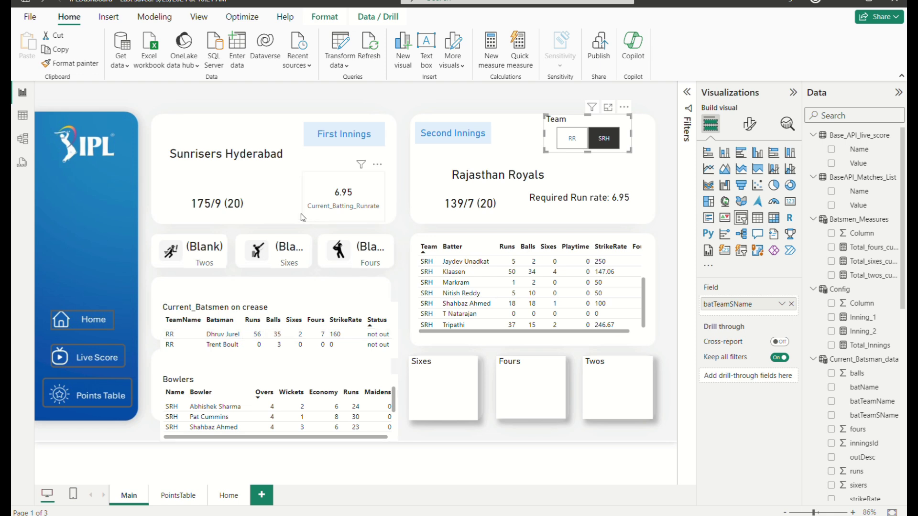
pyautogui.click(577, 147)
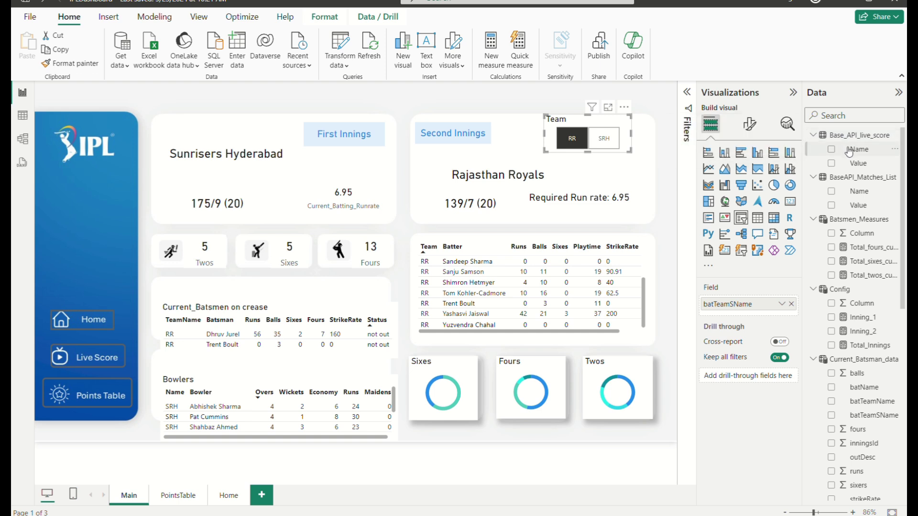
# Collapse Base_API_live_score and review the Total_fours_cur_innings, Total_sixes_cur_innings and Total_twos_cur_innings formulas in Batsmen_Measures.
pyautogui.click(814, 136)
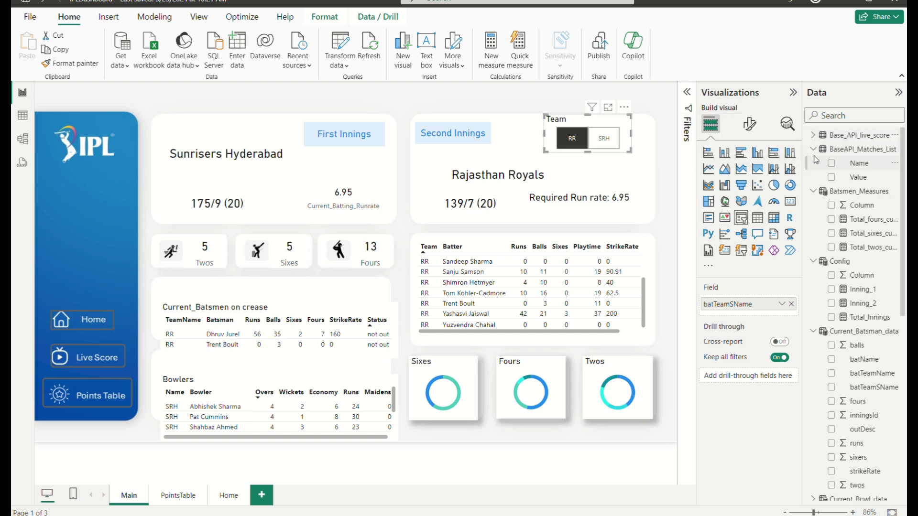
pyautogui.scroll(-1, 832, 216)
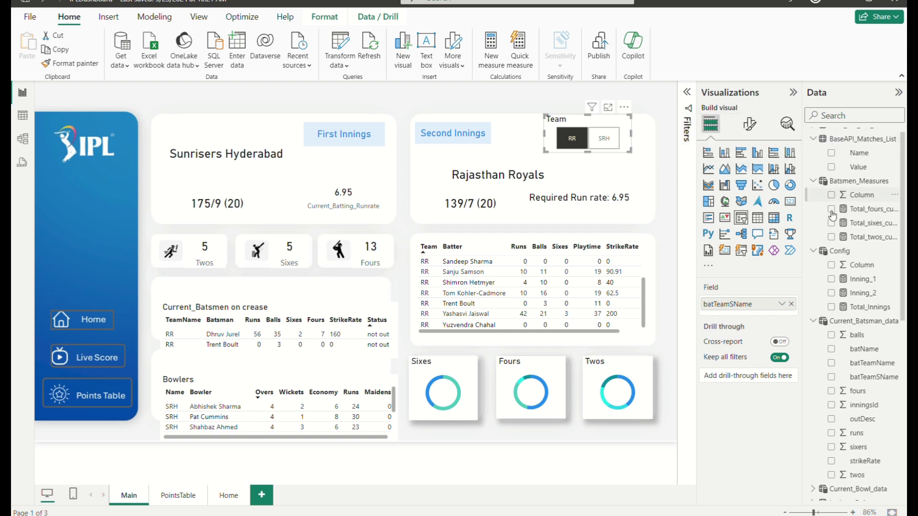
pyautogui.click(858, 209)
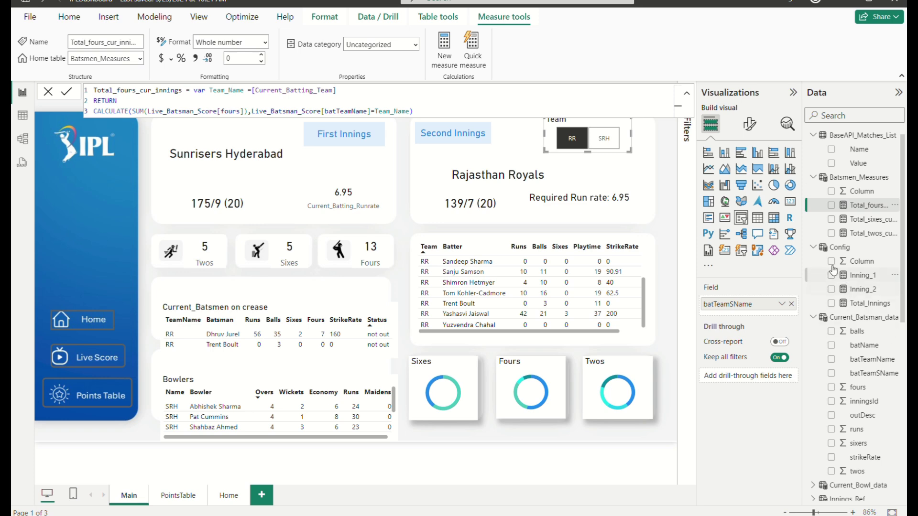
pyautogui.click(854, 222)
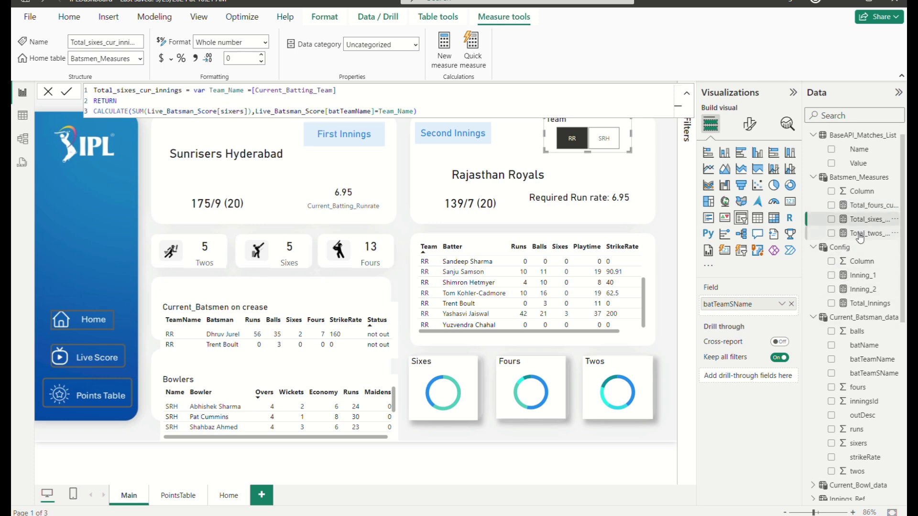
pyautogui.click(858, 234)
# Examine the Current_Bowl_data calculated table's formula, focusing on how FILTER wraps the SUMMARIZE expression.
pyautogui.scroll(-5, 861, 263)
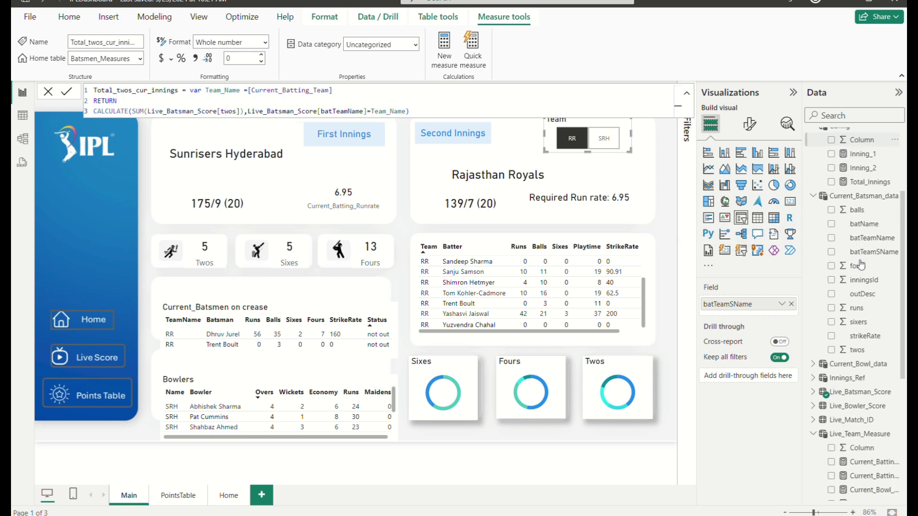
pyautogui.scroll(1, 861, 263)
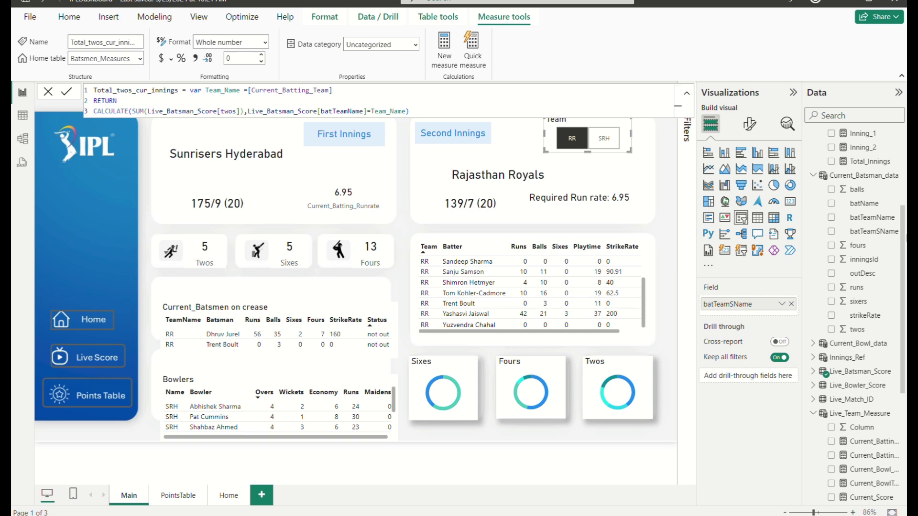
pyautogui.scroll(-2, 821, 313)
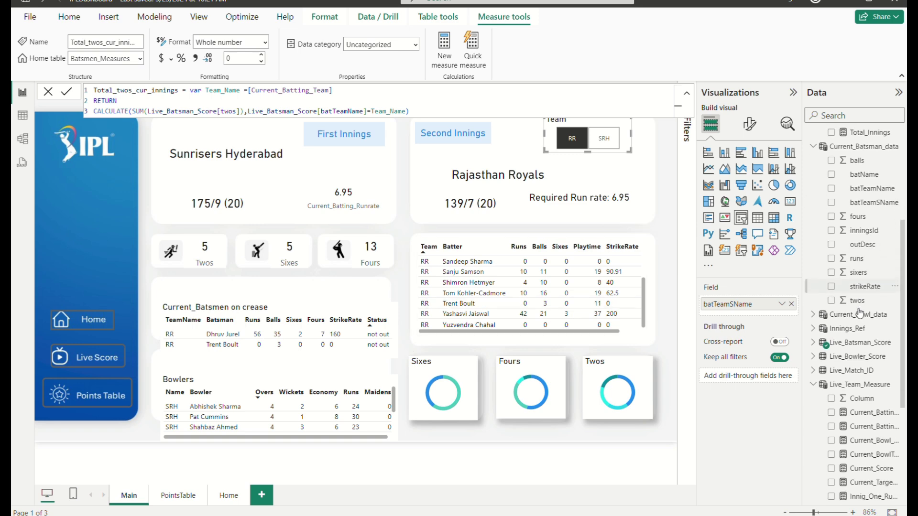
pyautogui.click(821, 313)
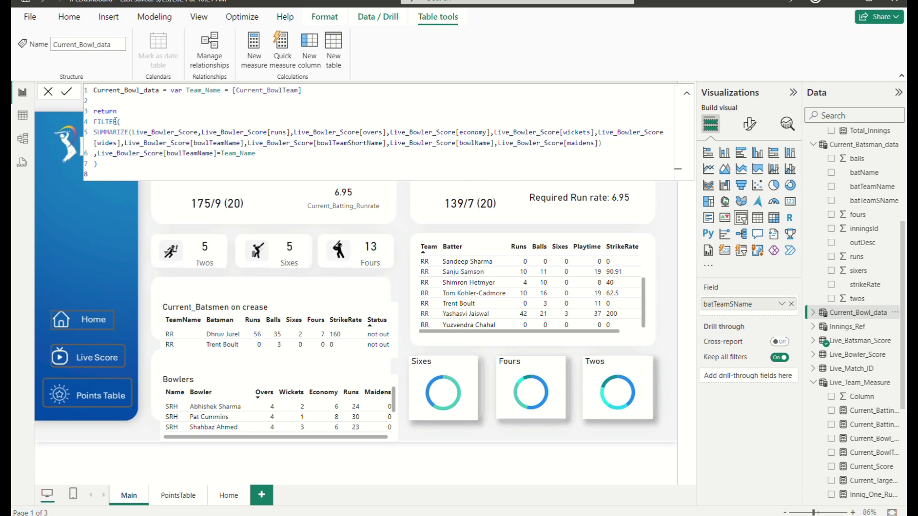
pyautogui.moveTo(122, 121); pyautogui.dragTo(67, 124)
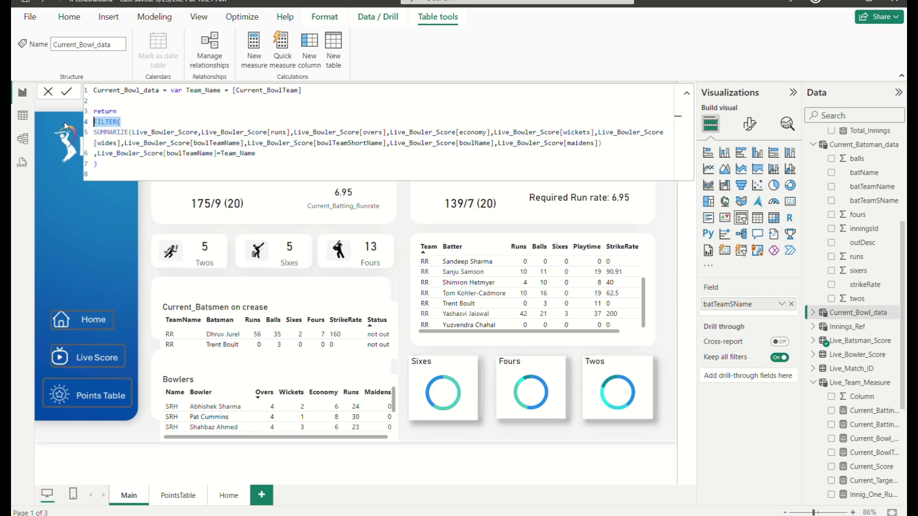
pyautogui.click(184, 161)
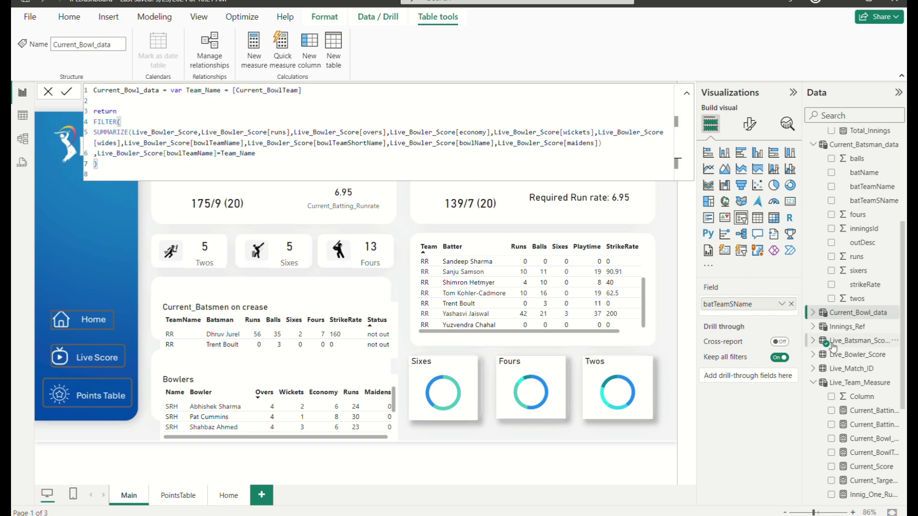
# Review the Current_Batting_Runrate and Current_Batting_Team formulas in the Live_Team_Measure table.
pyautogui.scroll(-1, 860, 344)
pyautogui.scroll(-3, 869, 343)
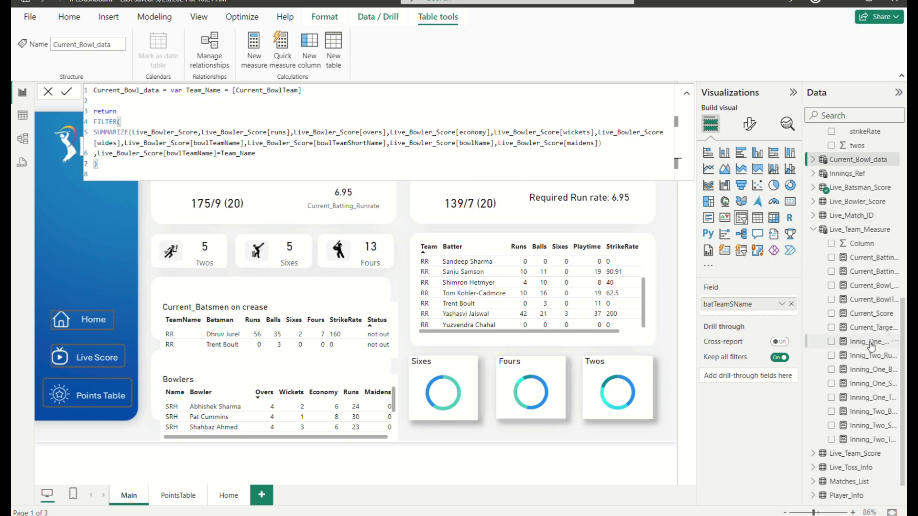
pyautogui.click(881, 253)
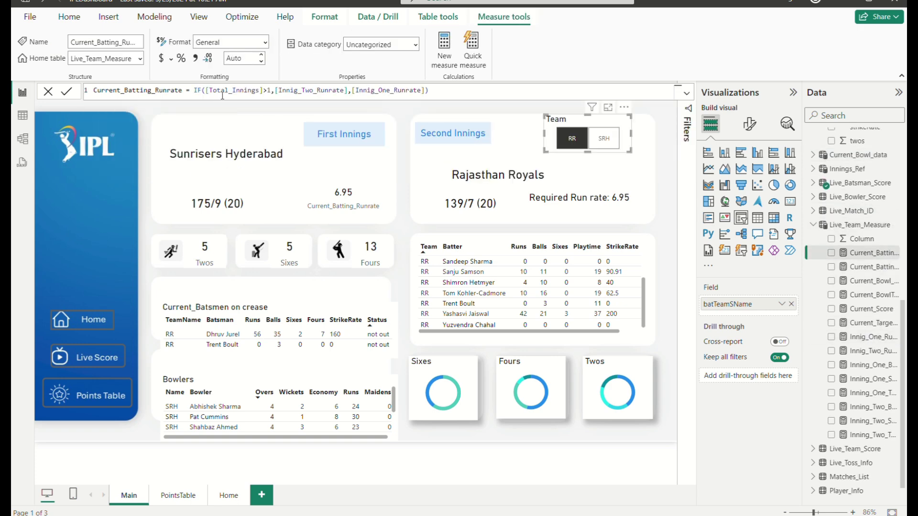
pyautogui.click(863, 267)
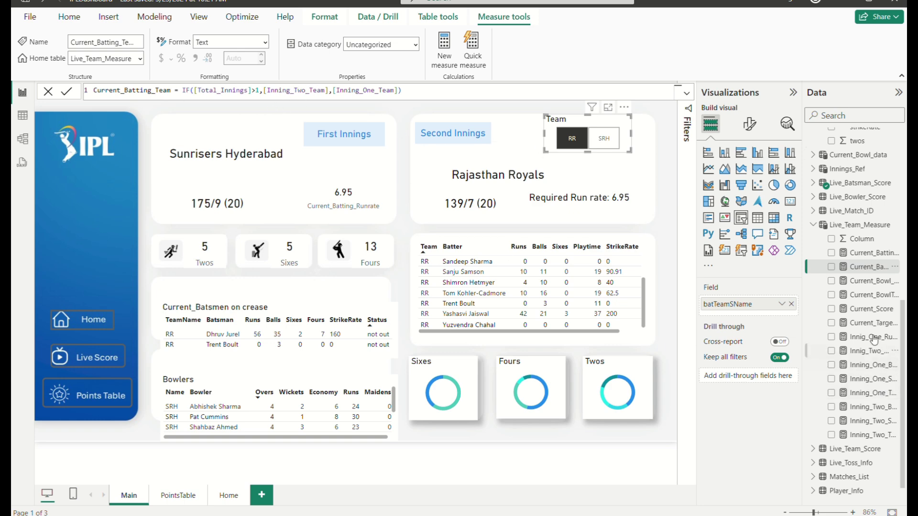
# Review the Current_Bowl_Runrate, Current_BowlTeam, Current_Score and Current_Target_or_toss_Result formulas in Live_Team_Measure.
pyautogui.click(868, 282)
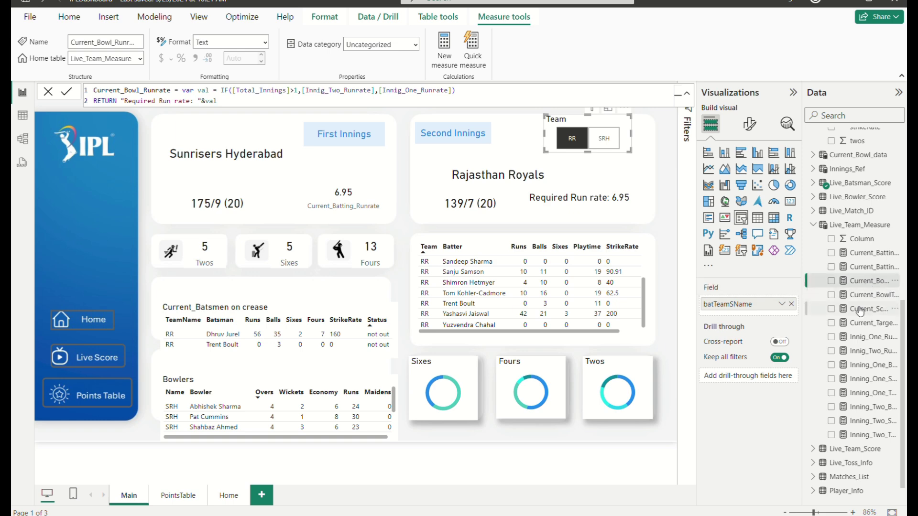
pyautogui.click(855, 296)
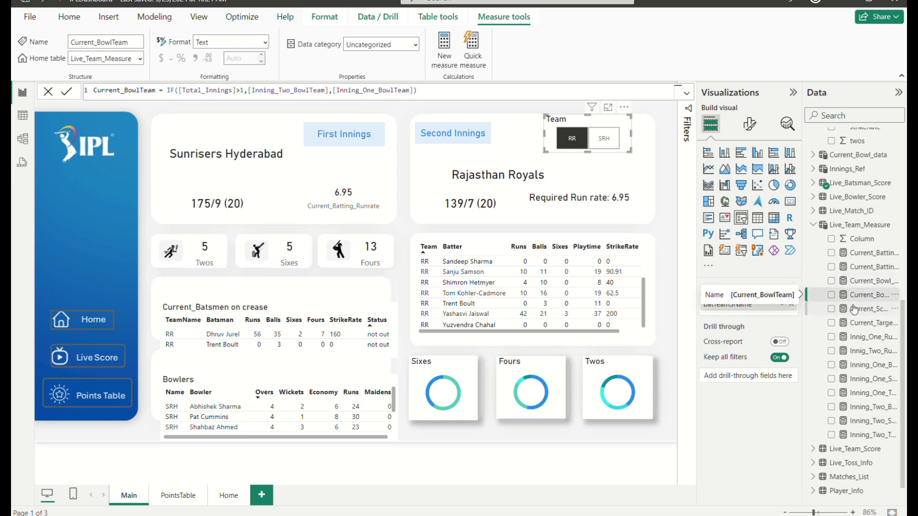
pyautogui.click(860, 312)
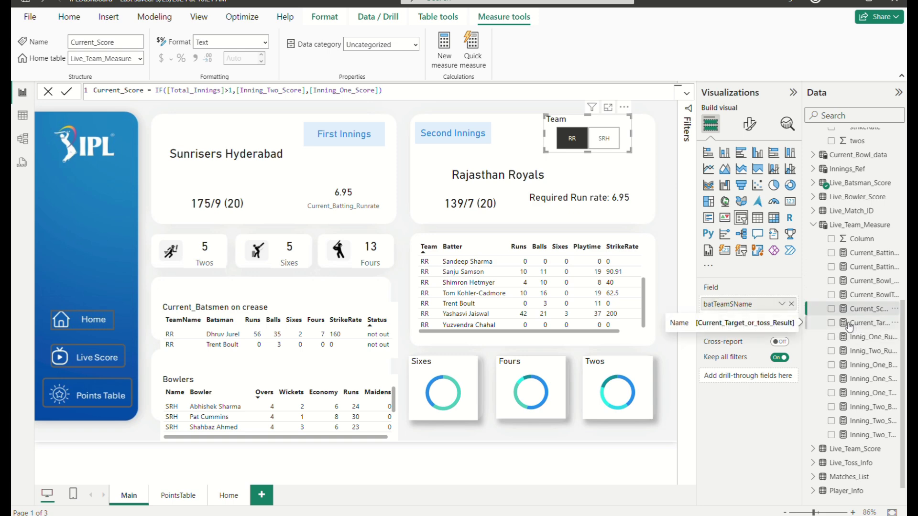
pyautogui.click(854, 326)
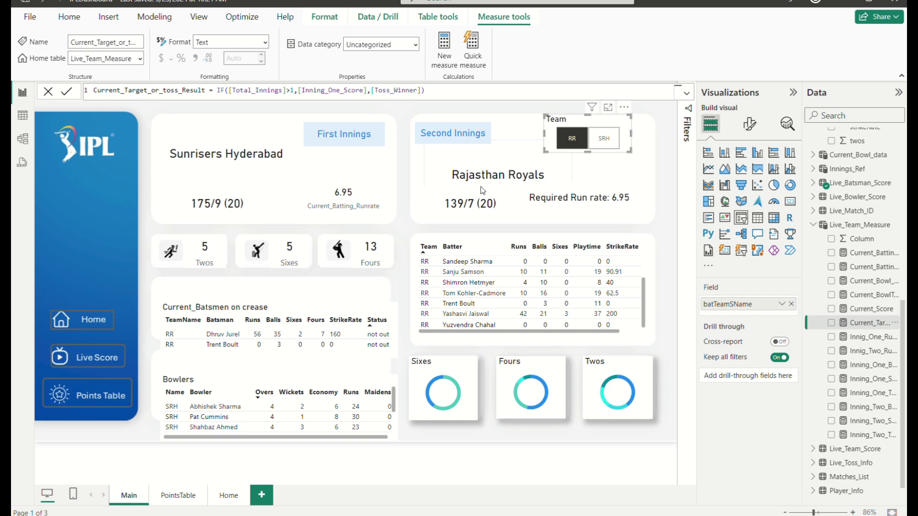
# Review the Innig_One_Runrate, Innig_Two_Runrate, Inning_One_BowlTeam and Inning_One_Score formulas in Live_Team_Measure.
pyautogui.click(855, 338)
pyautogui.click(860, 351)
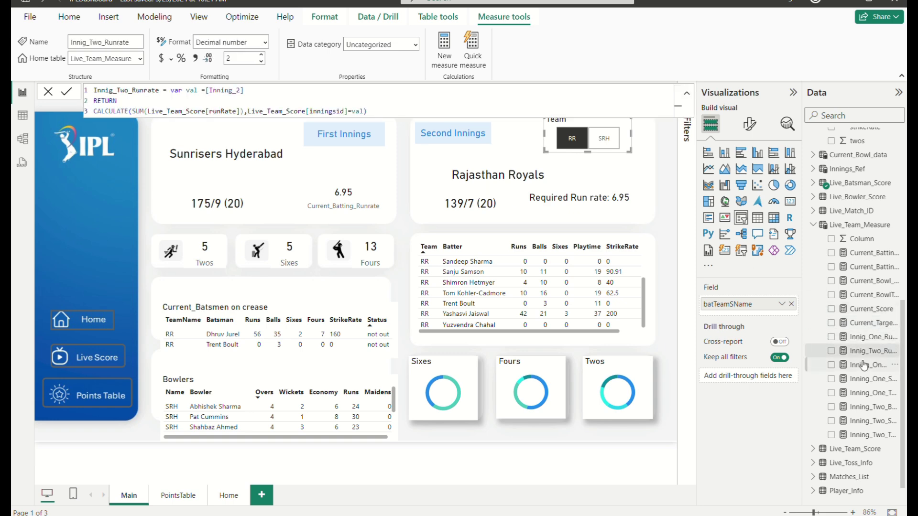
pyautogui.click(863, 366)
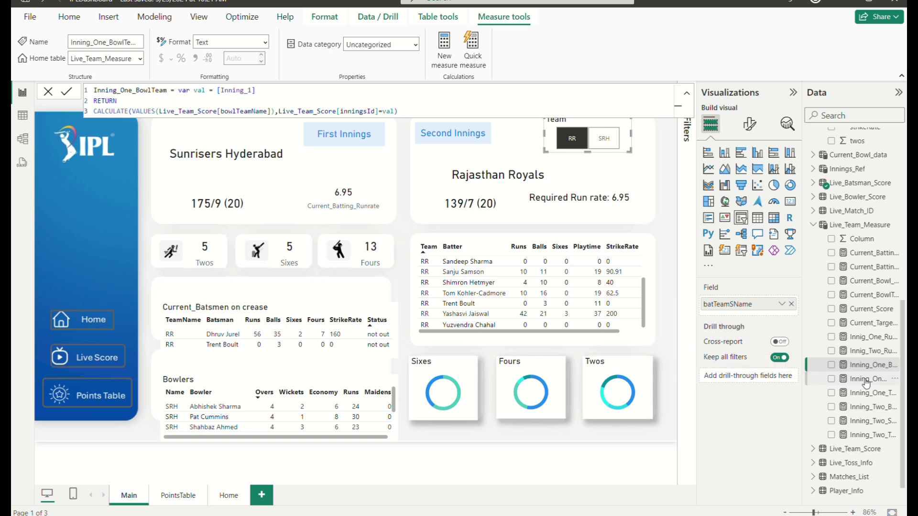
pyautogui.click(865, 380)
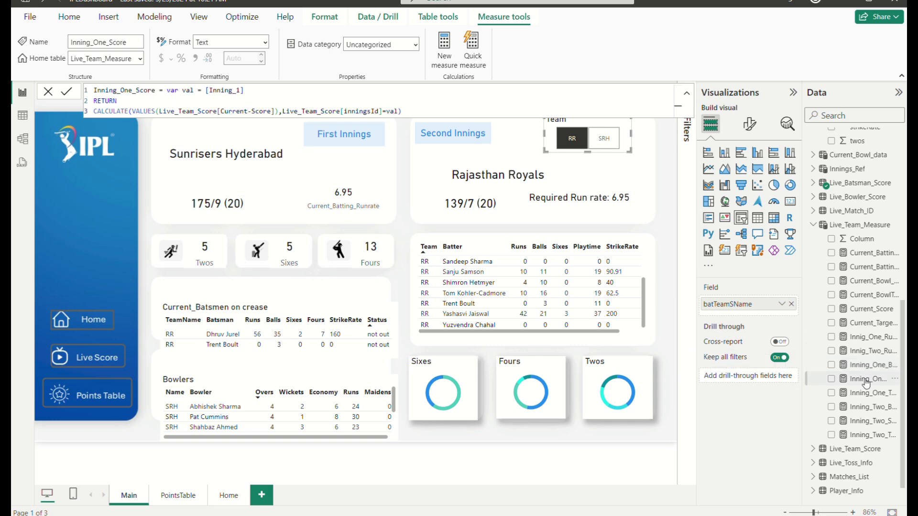
# Review the Inning_Two_BowlTeam, Inning_Two_Score and Inning_Two_Team formulas in Live_Team_Measure.
pyautogui.click(865, 409)
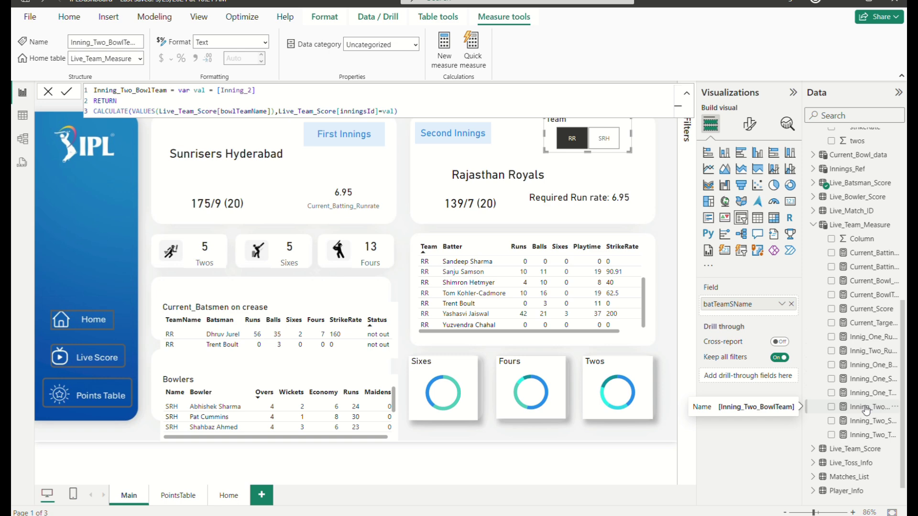
pyautogui.click(863, 420)
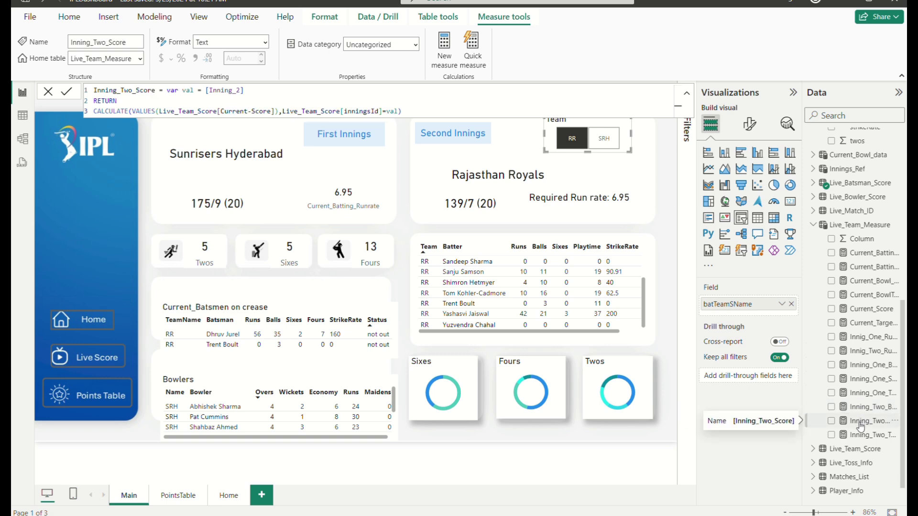
pyautogui.click(860, 434)
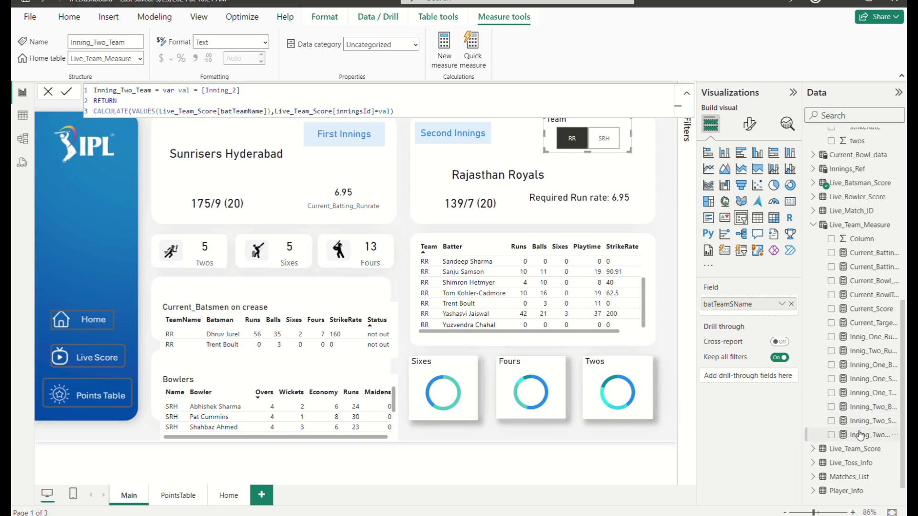
# Collapse the Live_Team_Measure, Current_Batsman_data, BaseAPI_Matches_List, Config and Batsmen_Measures tables in the data model list.
pyautogui.click(814, 226)
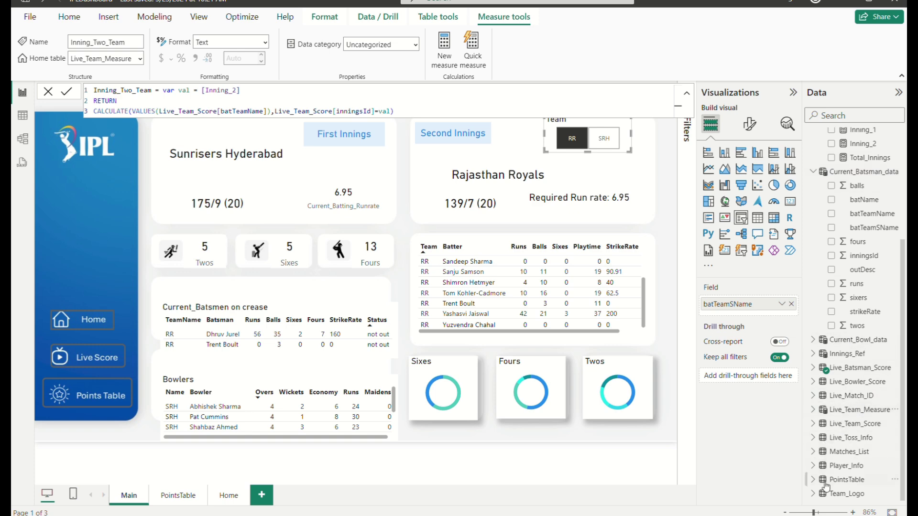
pyautogui.click(813, 172)
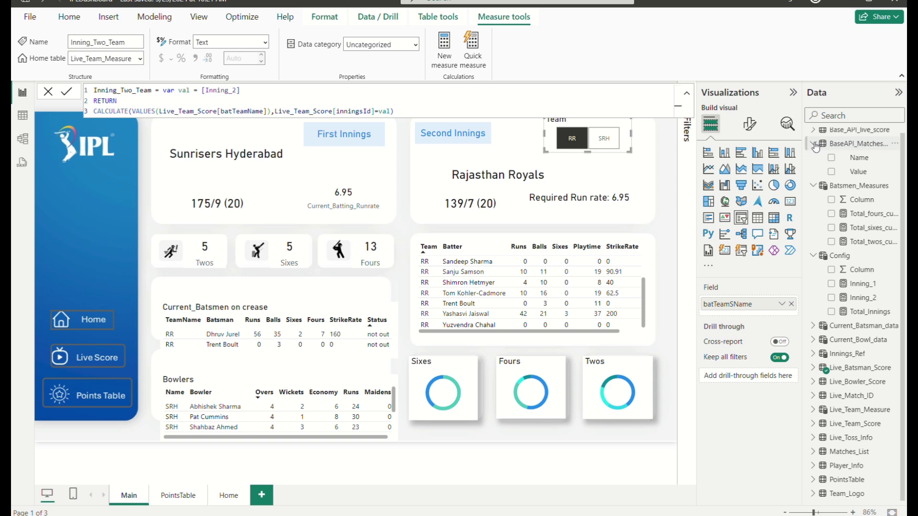
pyautogui.click(813, 145)
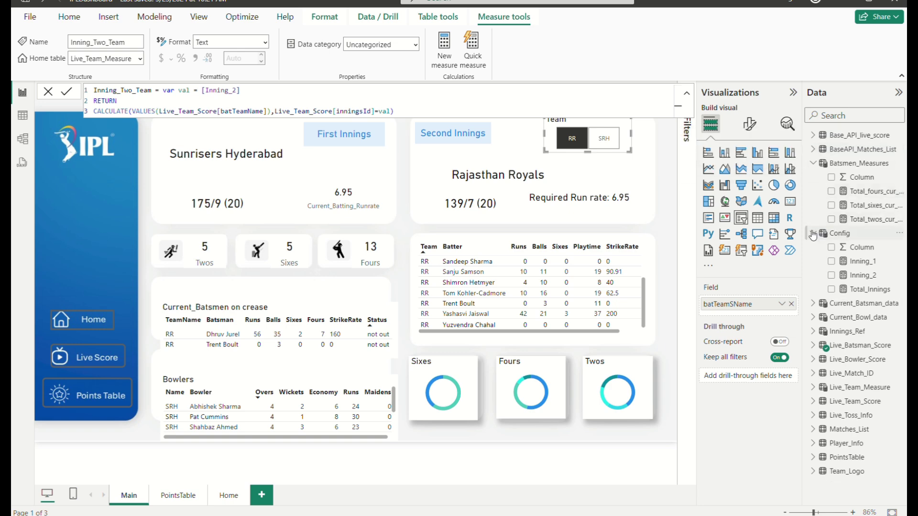
pyautogui.click(814, 233)
pyautogui.click(813, 164)
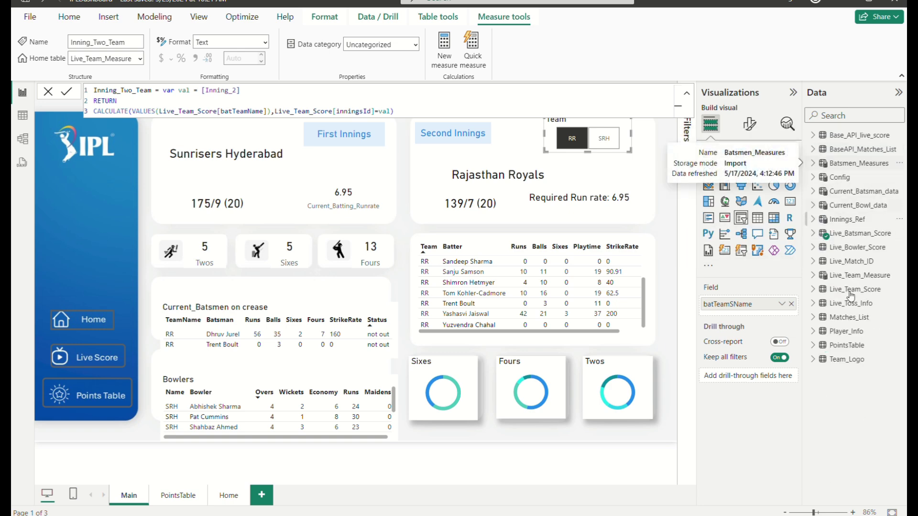
# Review the Inning_1 and Inning_2 measure formulas in the Config table, then collapse the table.
pyautogui.click(814, 177)
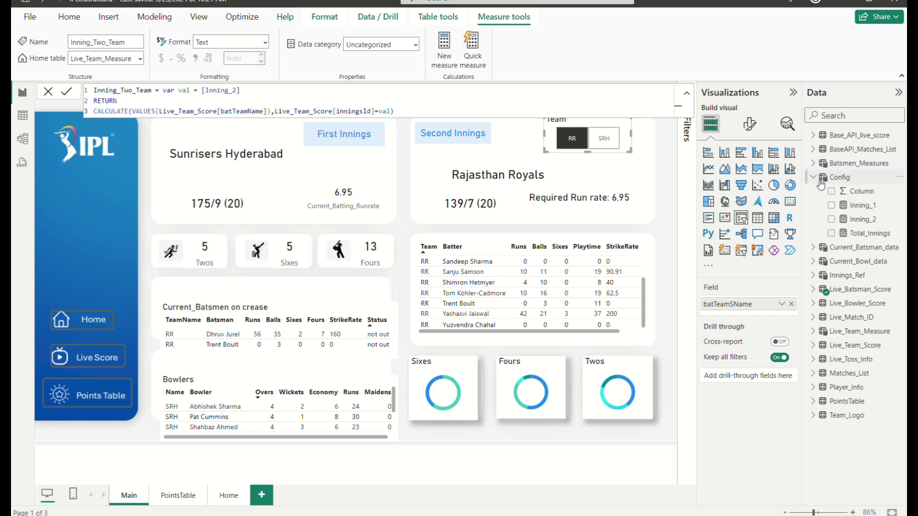
pyautogui.click(854, 207)
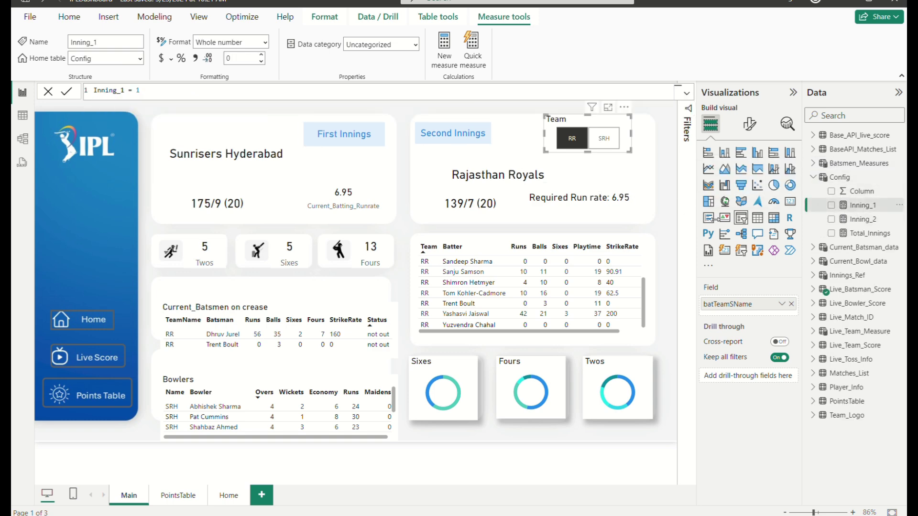
pyautogui.click(863, 219)
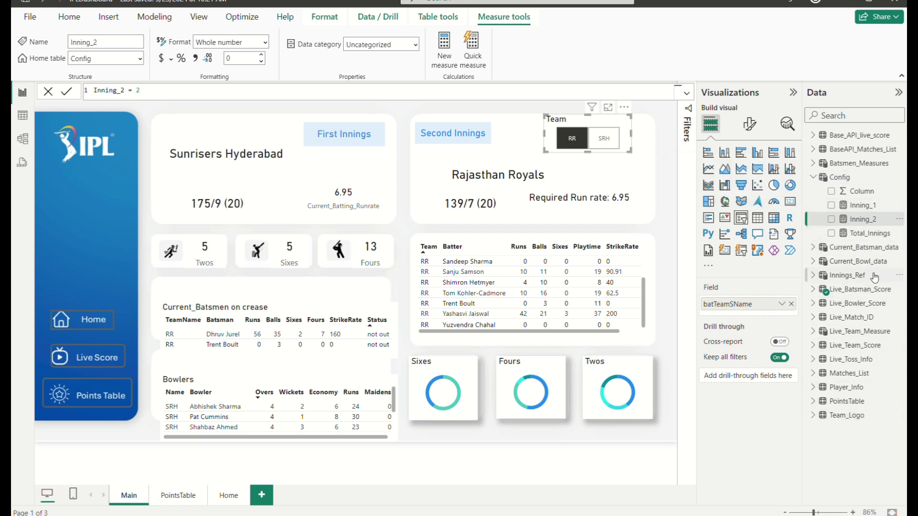
pyautogui.click(813, 177)
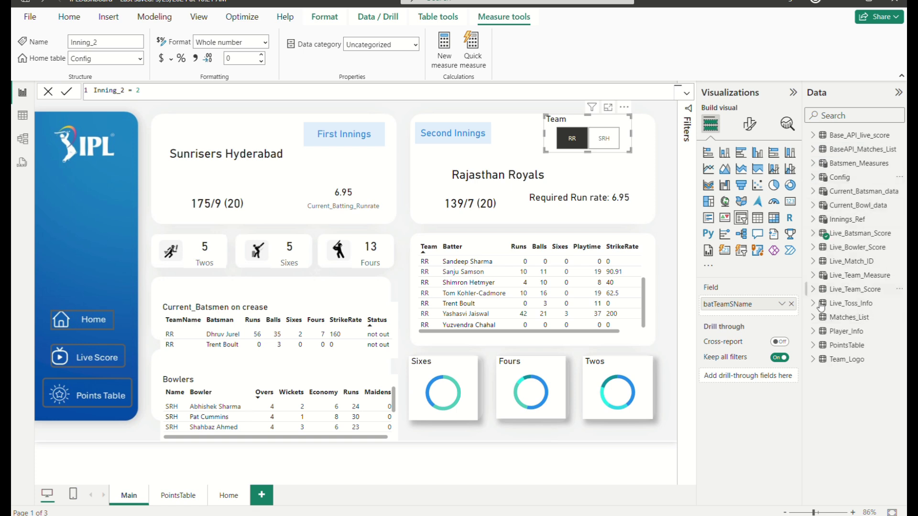
# Review the Label column formula in Innings_Ref and how the First Innings and Second Innings cards use it, then collapse the table.
pyautogui.click(812, 221)
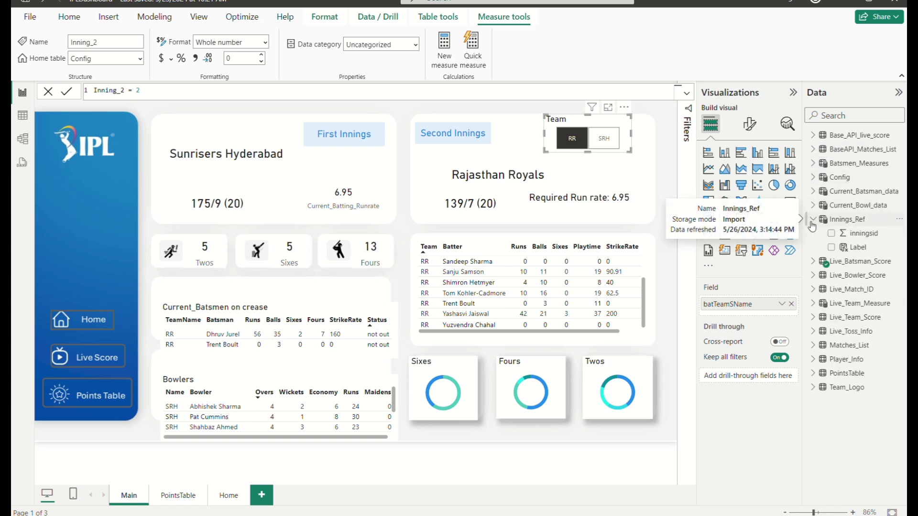
pyautogui.click(857, 247)
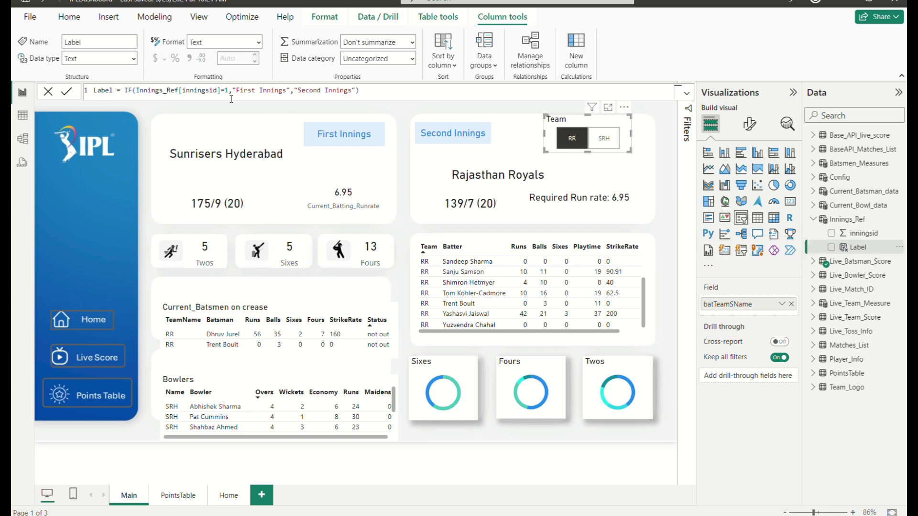
pyautogui.click(353, 133)
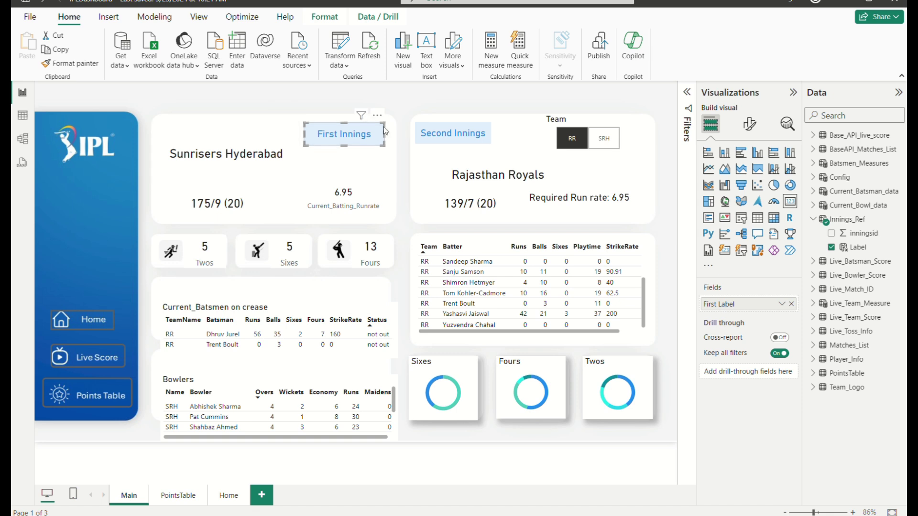
pyautogui.click(454, 142)
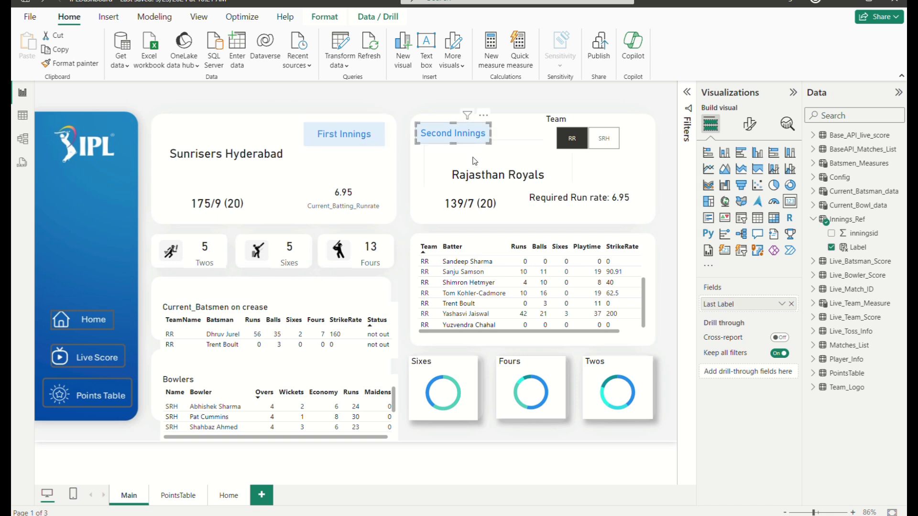
pyautogui.click(814, 221)
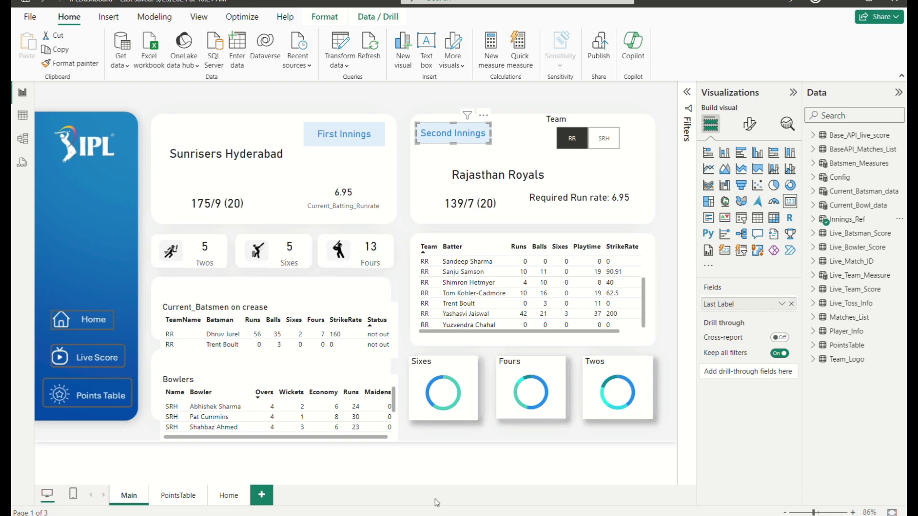
# Go from the Home page's trophy link to the Main page and examine the batsman breakdowns in the Sixes, Fours and Twos donut charts.
pyautogui.click(228, 495)
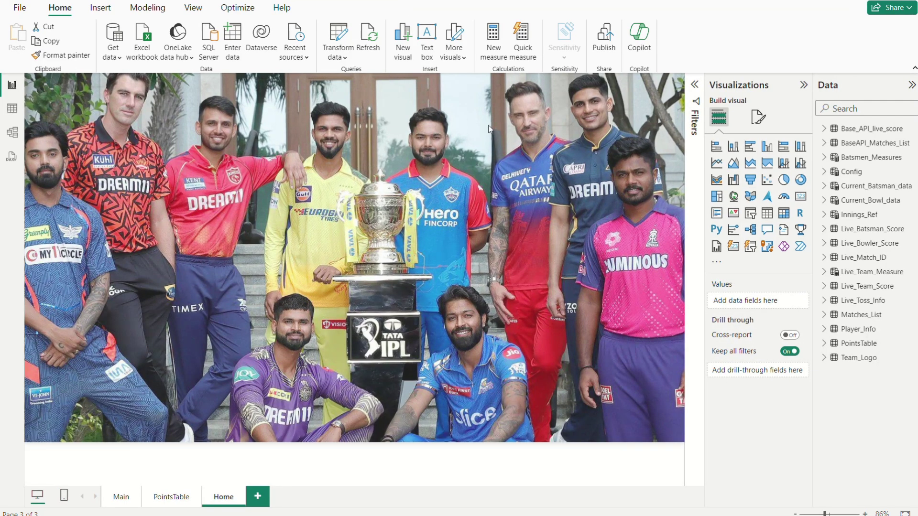
pyautogui.keyDown('ctrl'); pyautogui.click(377, 324); pyautogui.keyUp('ctrl')
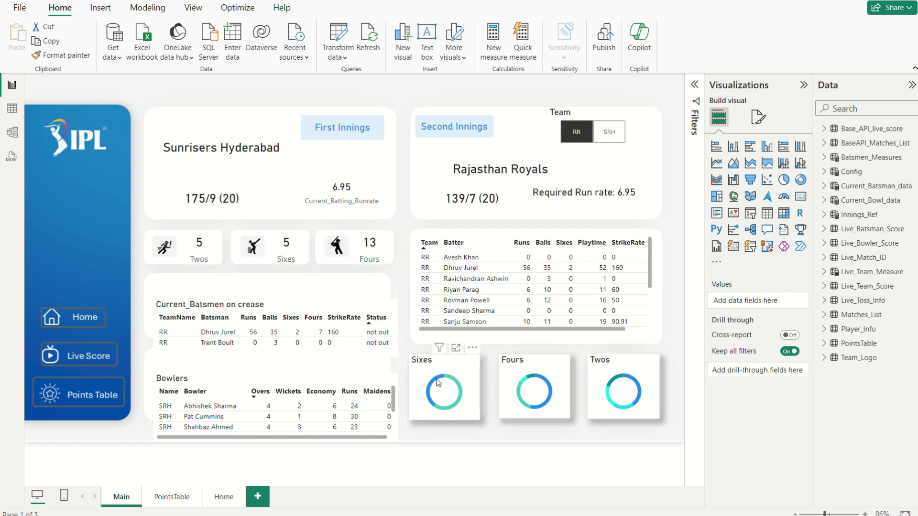
pyautogui.moveTo(436, 382)
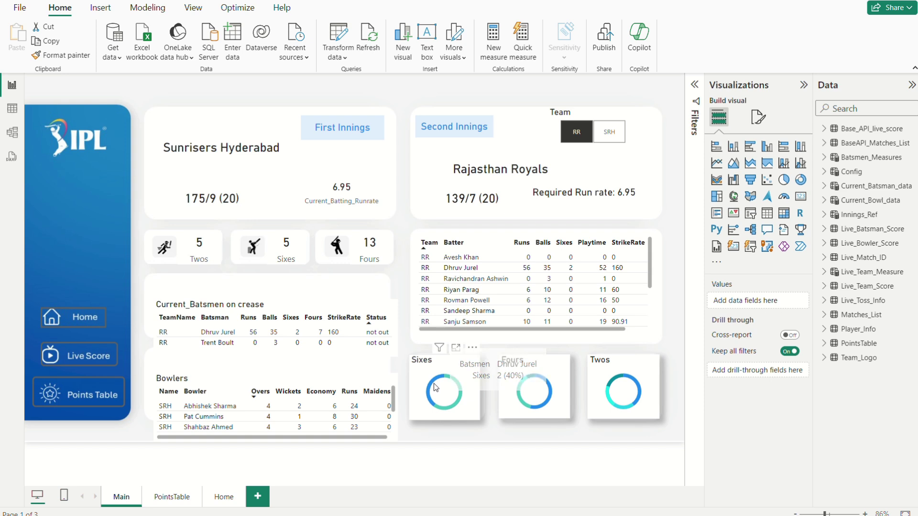
pyautogui.moveTo(443, 412)
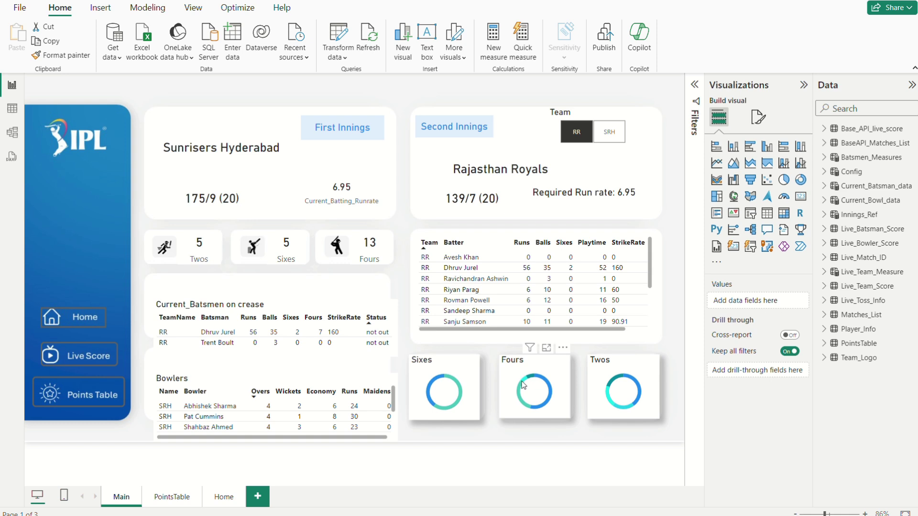
pyautogui.moveTo(521, 388)
pyautogui.moveTo(552, 394)
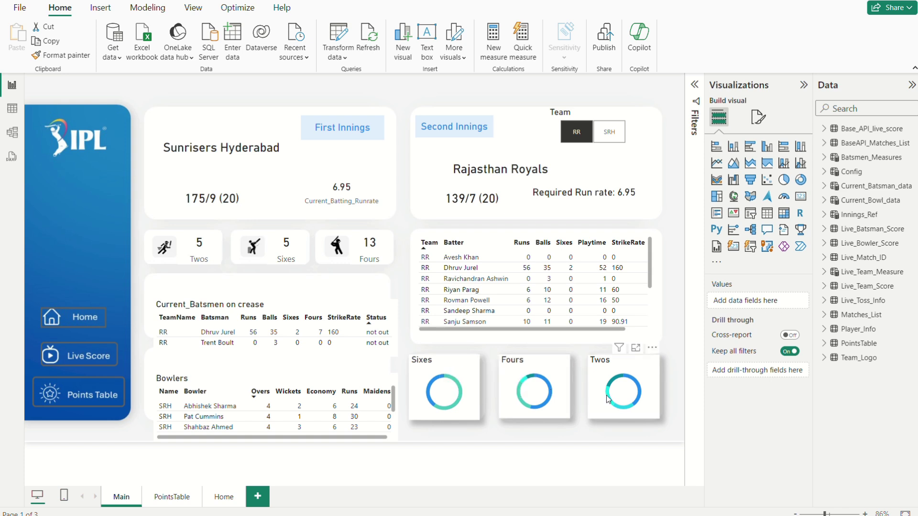
pyautogui.moveTo(611, 401)
pyautogui.moveTo(640, 389)
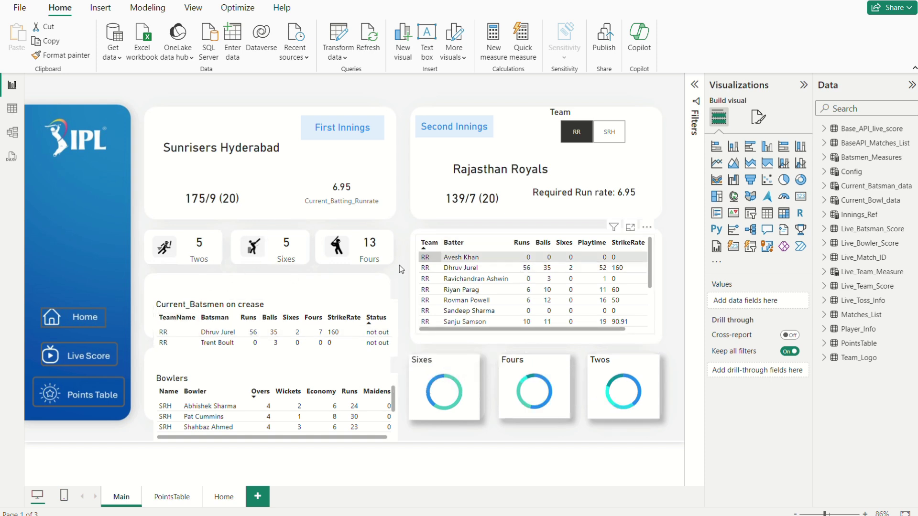
# Follow the report's Points Table link and look through the team standings down the table and back to its start.
pyautogui.keyDown('ctrl'); pyautogui.click(87, 394); pyautogui.keyUp('ctrl')
pyautogui.scroll(-3, 317, 317)
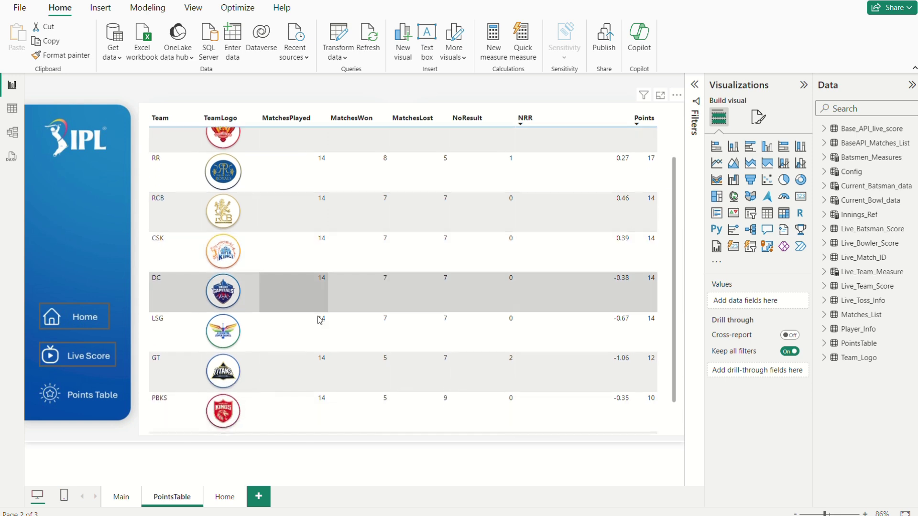
pyautogui.scroll(3, 319, 320)
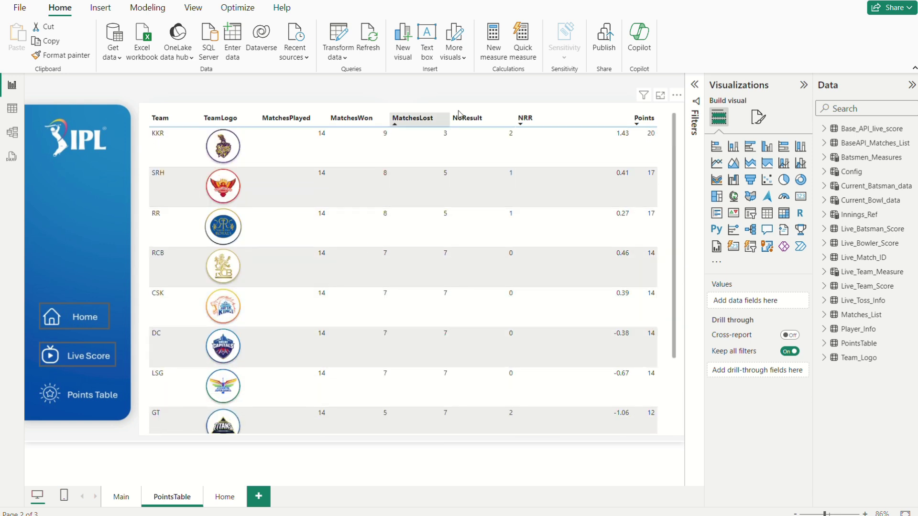